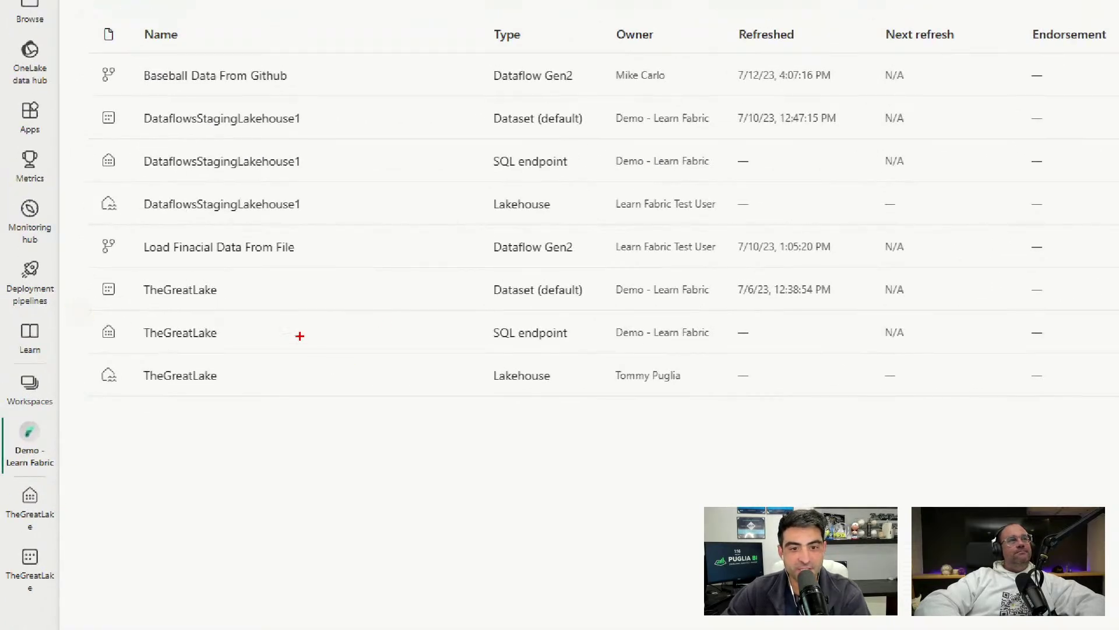
- Open TheGreatLake Dataset (default) details, showing tables Batting_01 to Salaries_01 and upstream SQL endpoint and Lakehouse
mouse_move(454, 310)
left_mouse_down()
mouse_move(533, 342)
mouse_move(589, 348)
left_mouse_up()
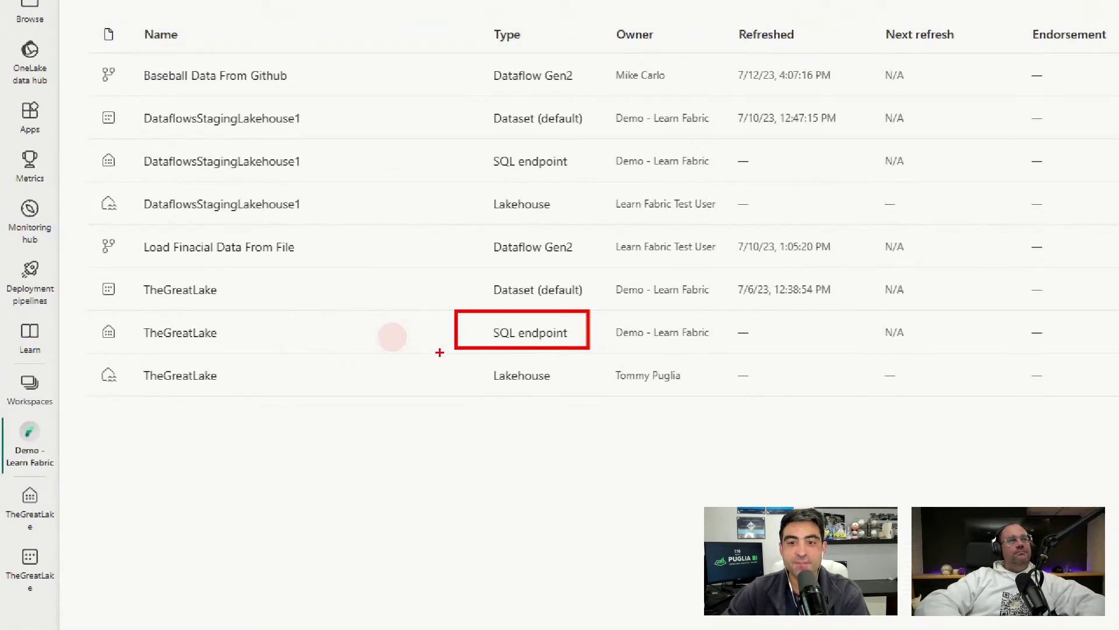
mouse_move(440, 351)
left_mouse_down()
mouse_move(535, 390)
mouse_move(605, 403)
left_mouse_up()
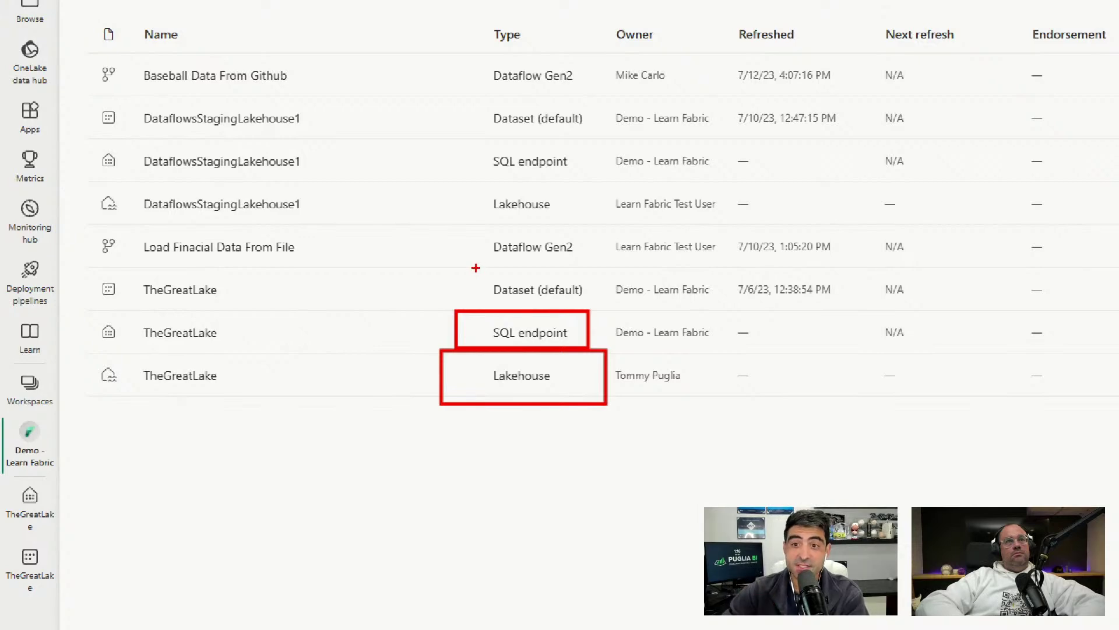
mouse_move(461, 252)
left_mouse_down()
mouse_move(492, 305)
mouse_move(610, 321)
left_mouse_up()
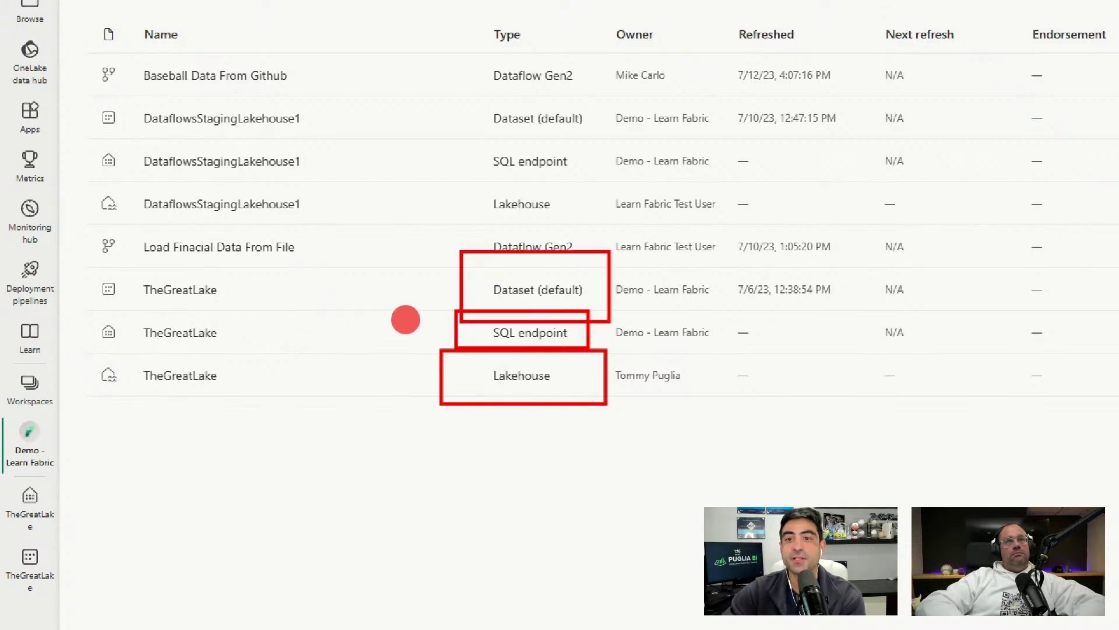
key("Escape")
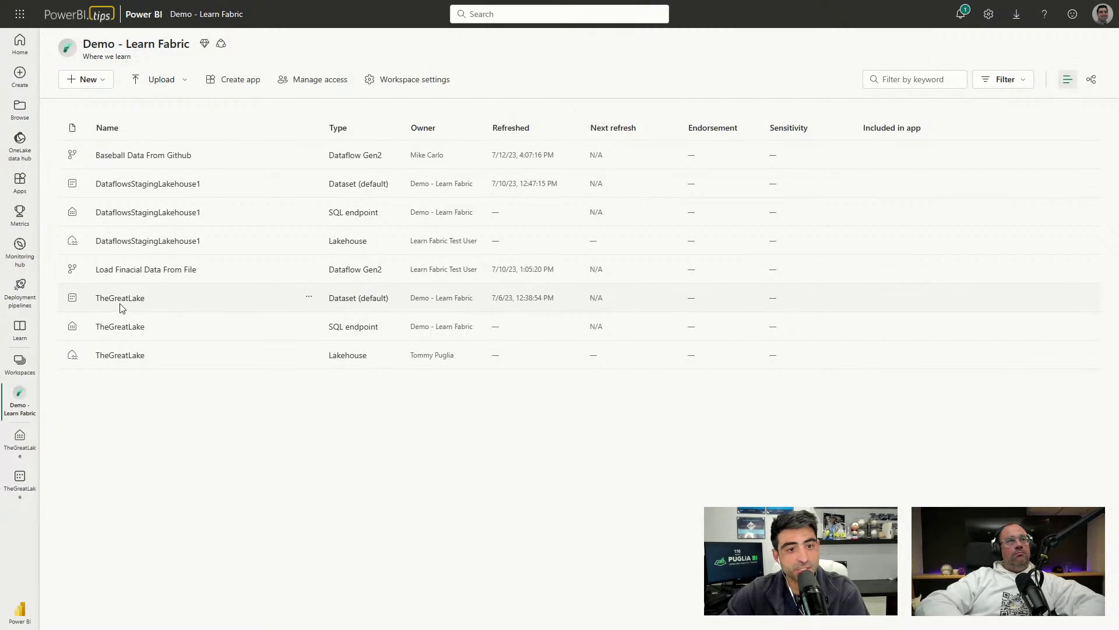
left_click(123, 298)
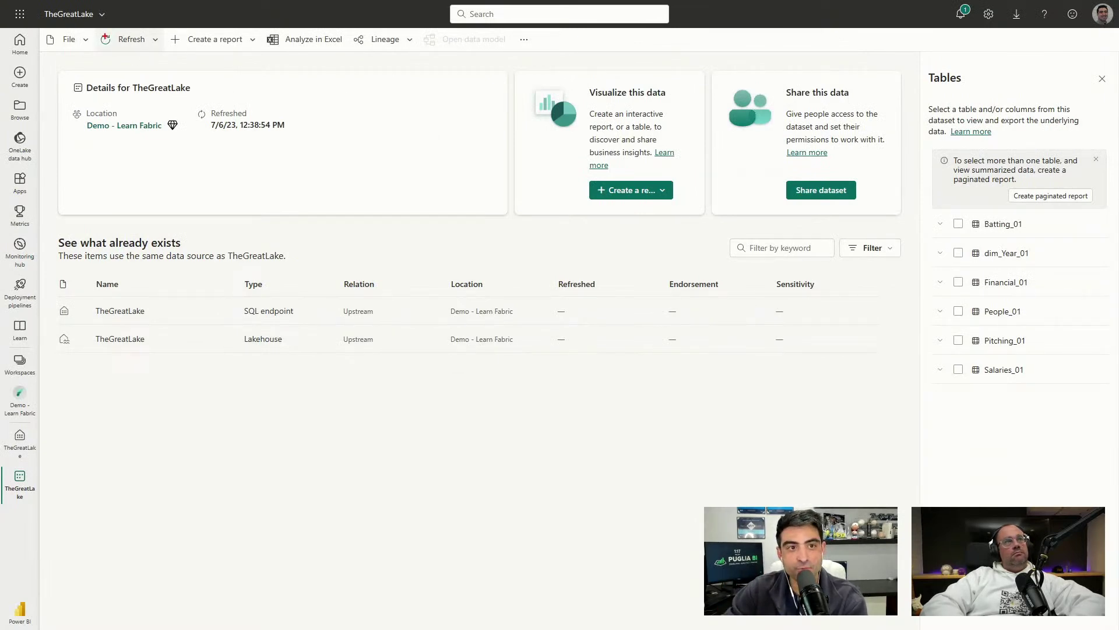
mouse_move(38, 21)
left_mouse_down()
mouse_move(295, 60)
mouse_move(549, 65)
left_mouse_up()
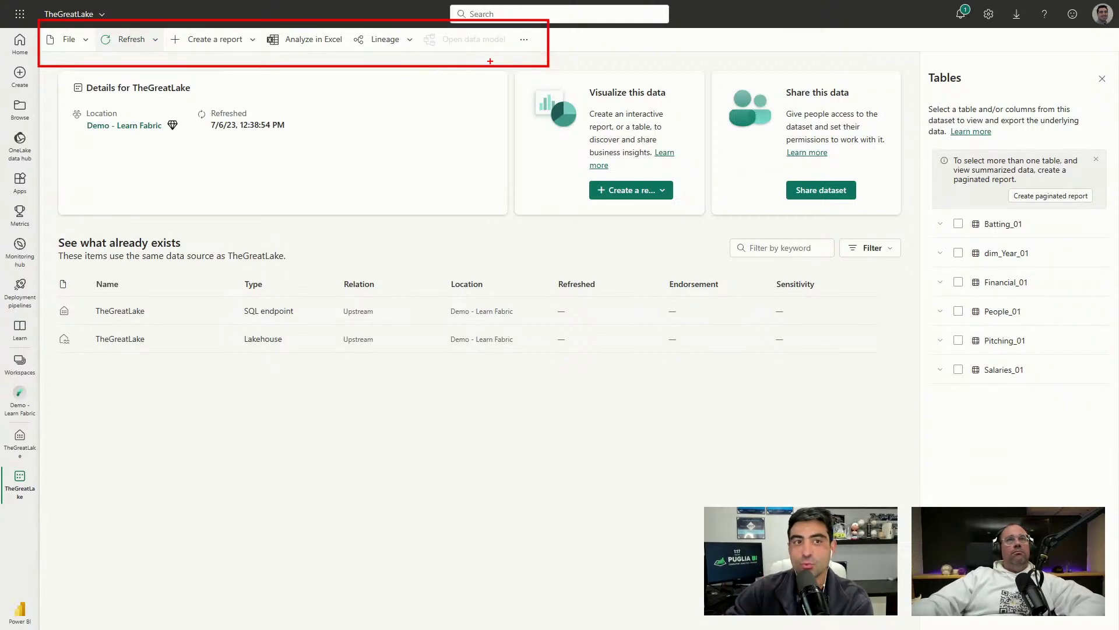
left_click(121, 40)
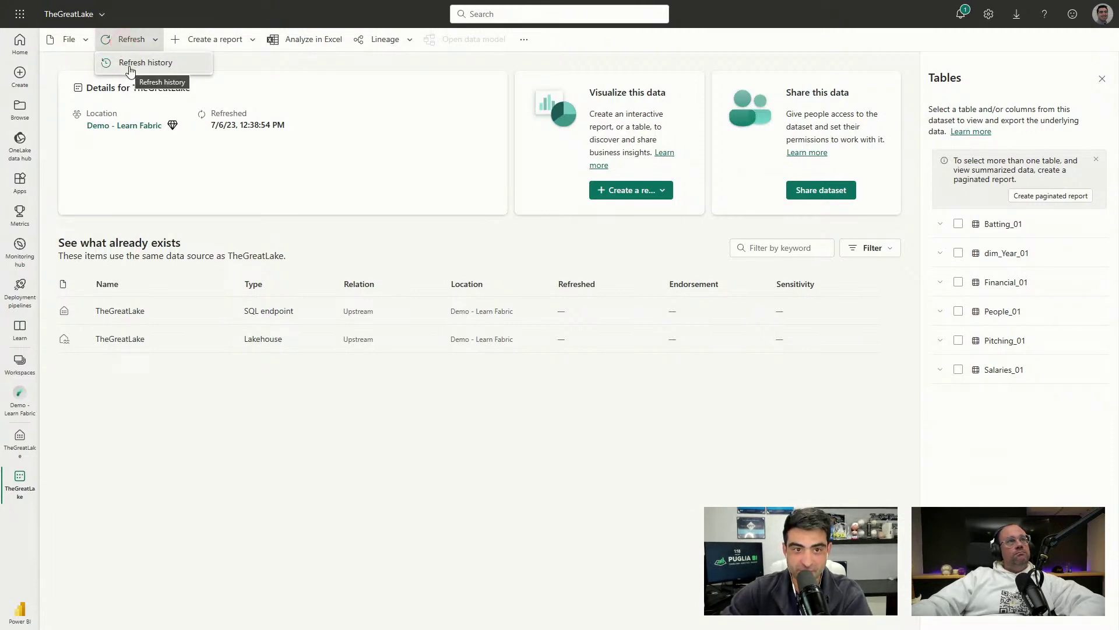
left_click(129, 64)
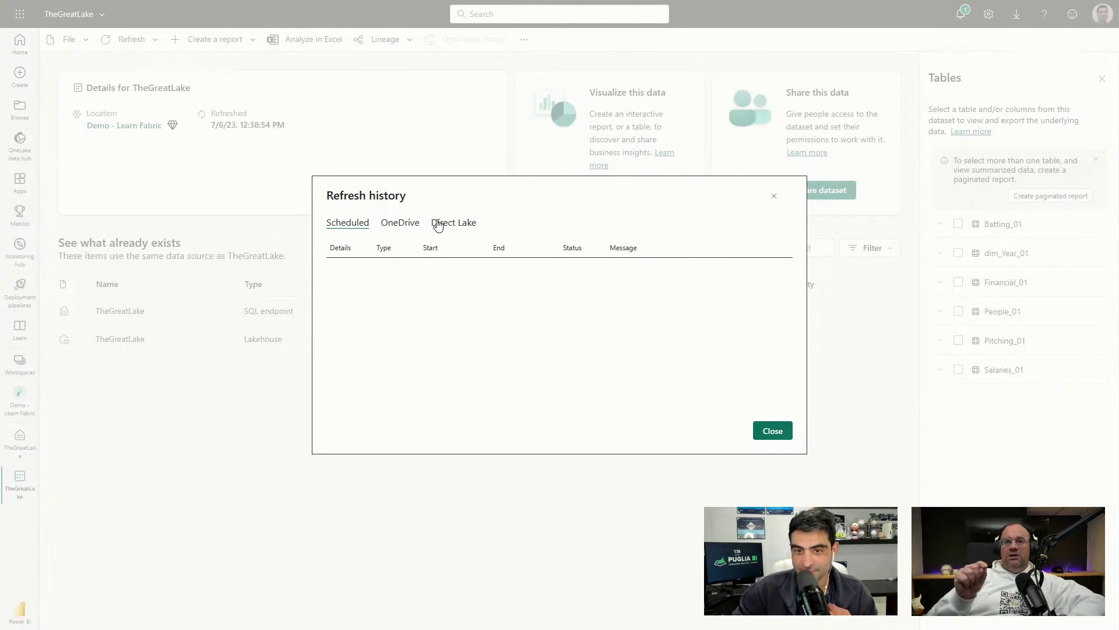
left_click(439, 224)
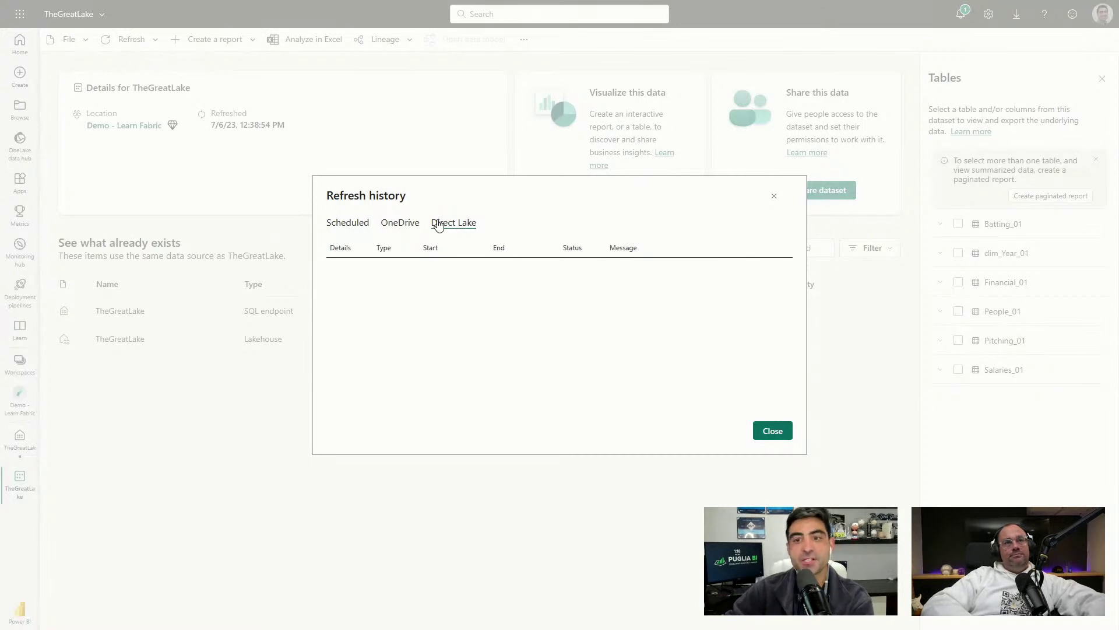
left_click(773, 431)
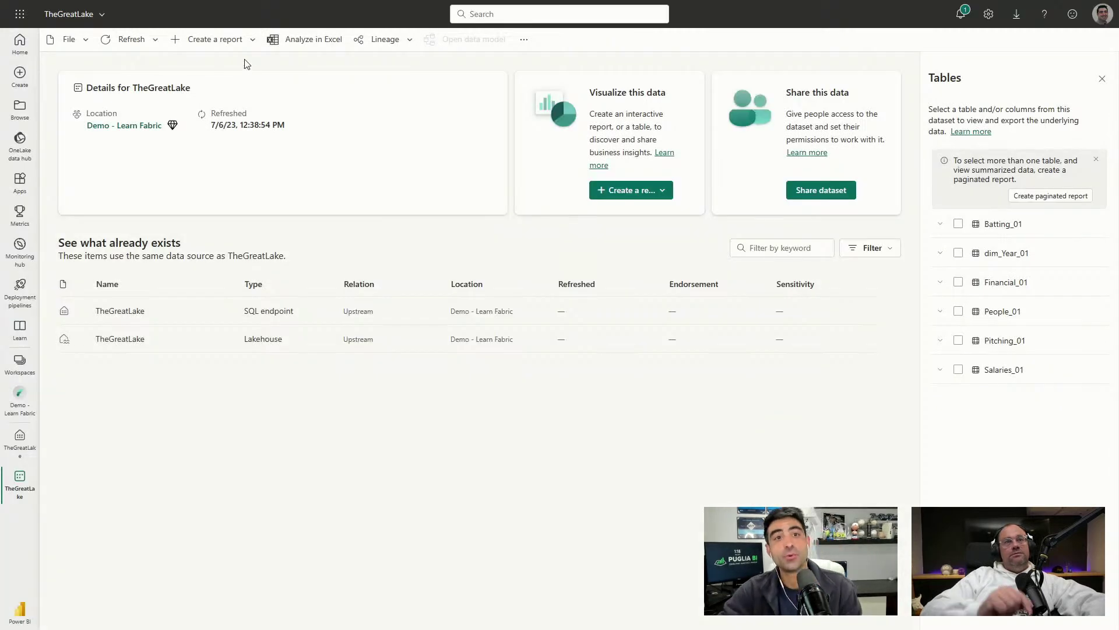
- Auto-create a Quick summary report of TheGreatLake salary data, view it, then head back to Demo - Learn Fabric
left_click(218, 41)
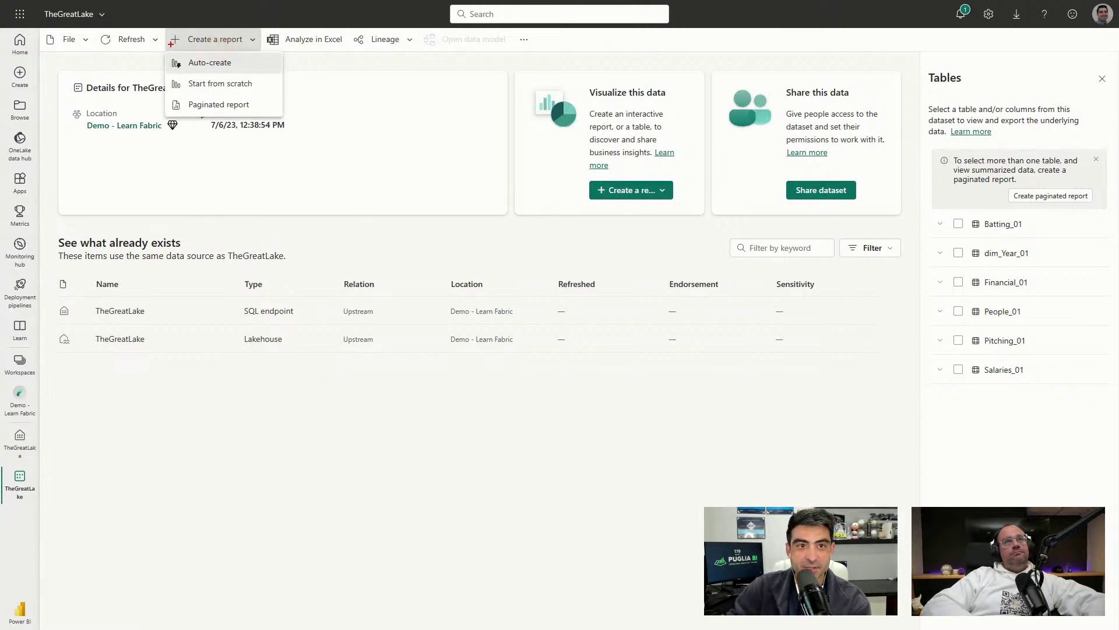
mouse_move(159, 22)
left_mouse_down()
mouse_move(229, 92)
mouse_move(290, 129)
left_mouse_up()
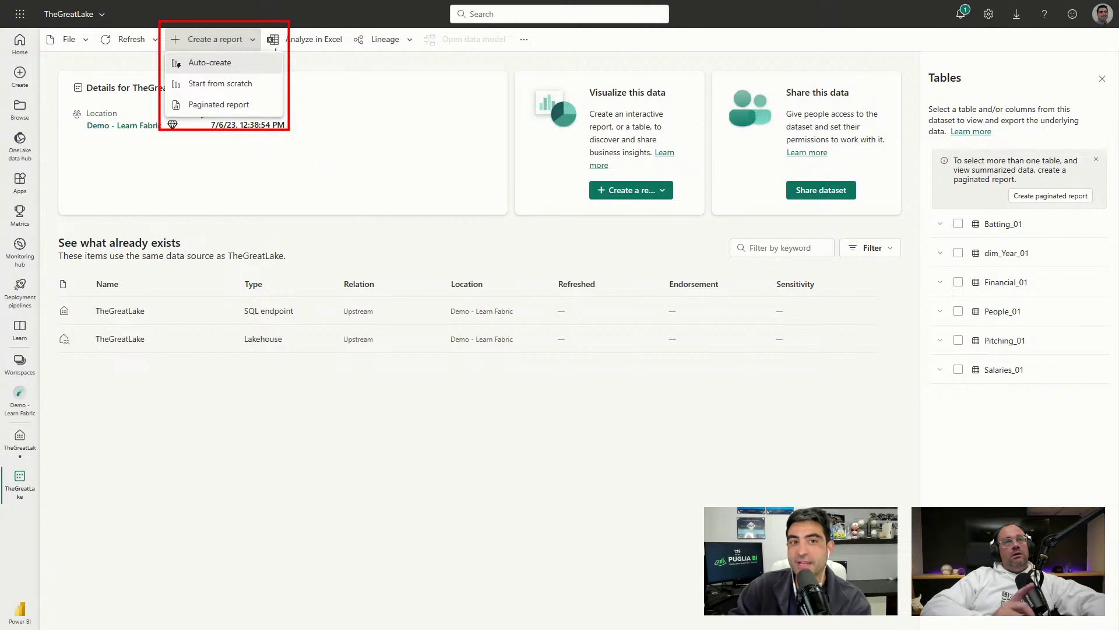
left_click(204, 69)
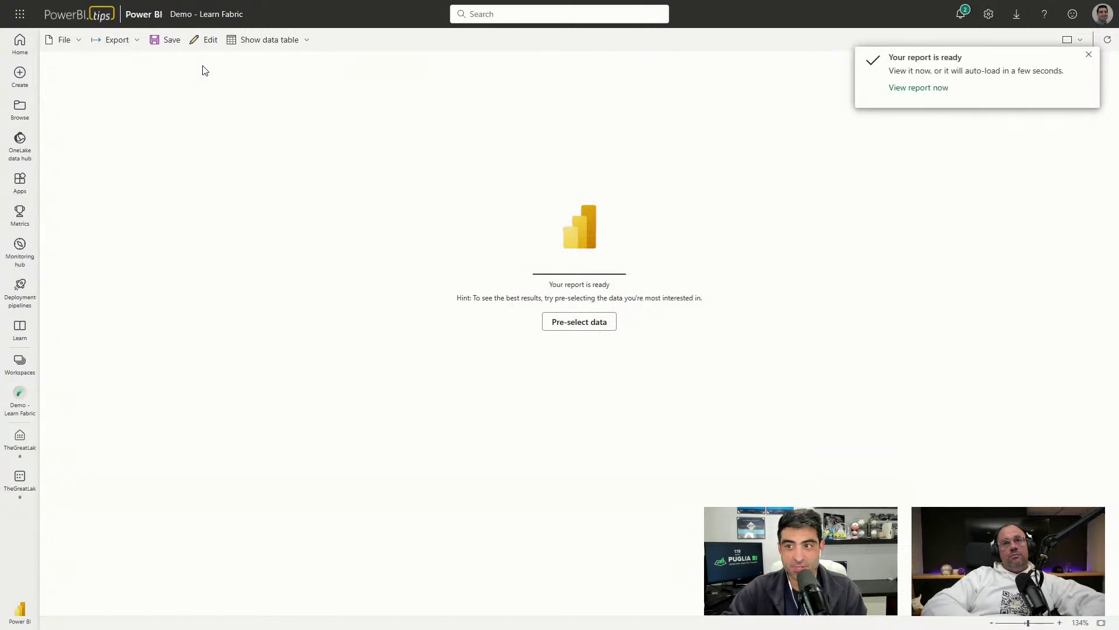
left_click(912, 86)
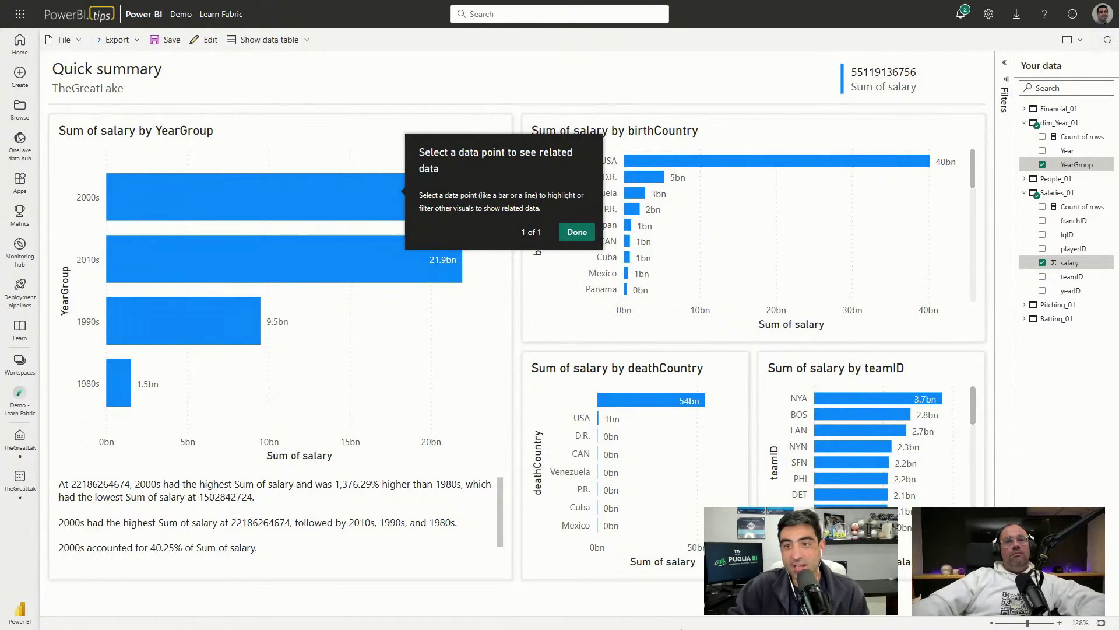
left_click(995, 363)
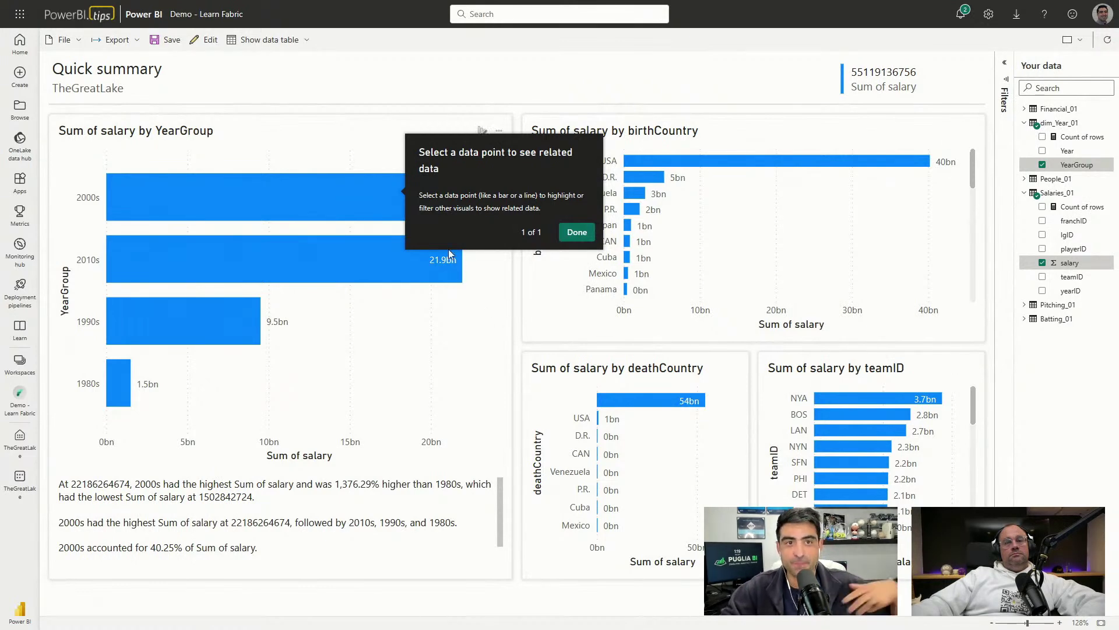
left_click(186, 16)
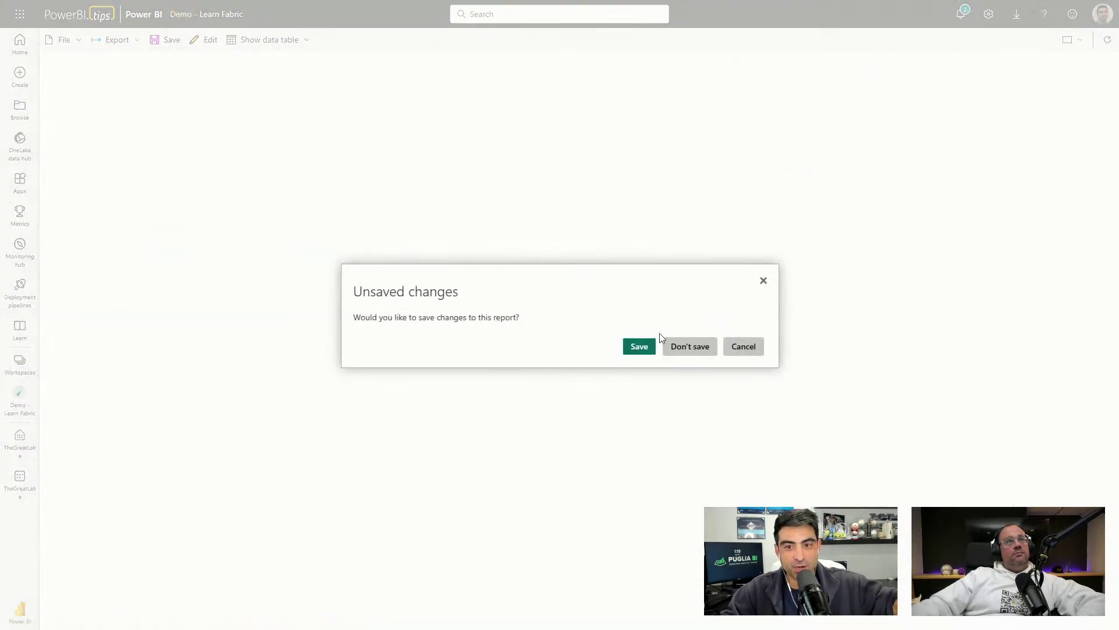
- Discard the quick report, reopen TheGreatLake dataset, and view who has permissions on it
left_click(690, 348)
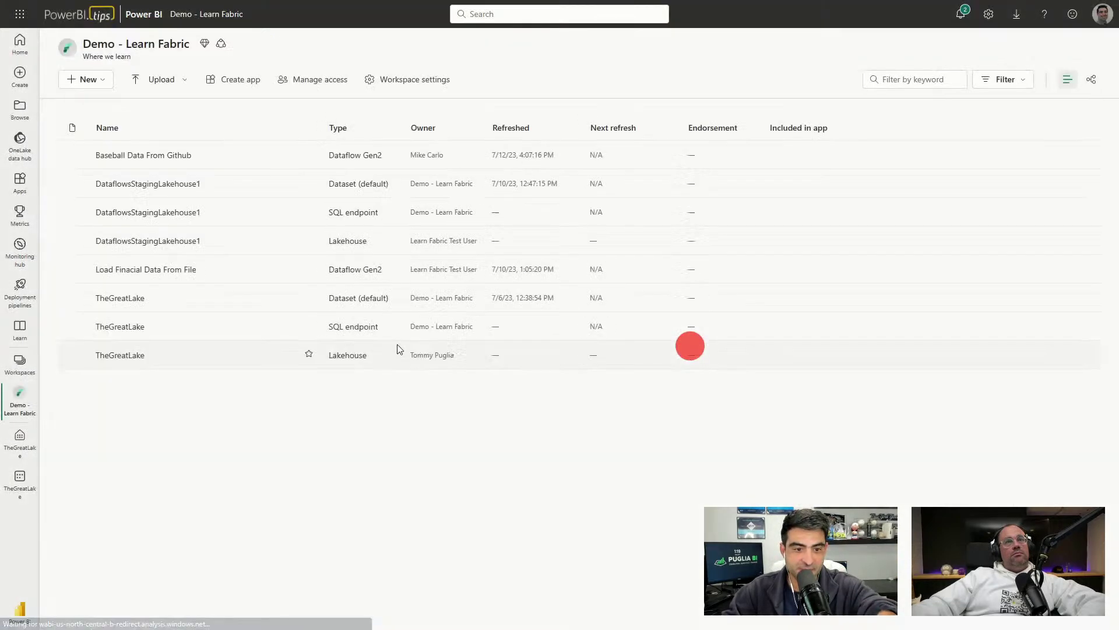
left_click(128, 302)
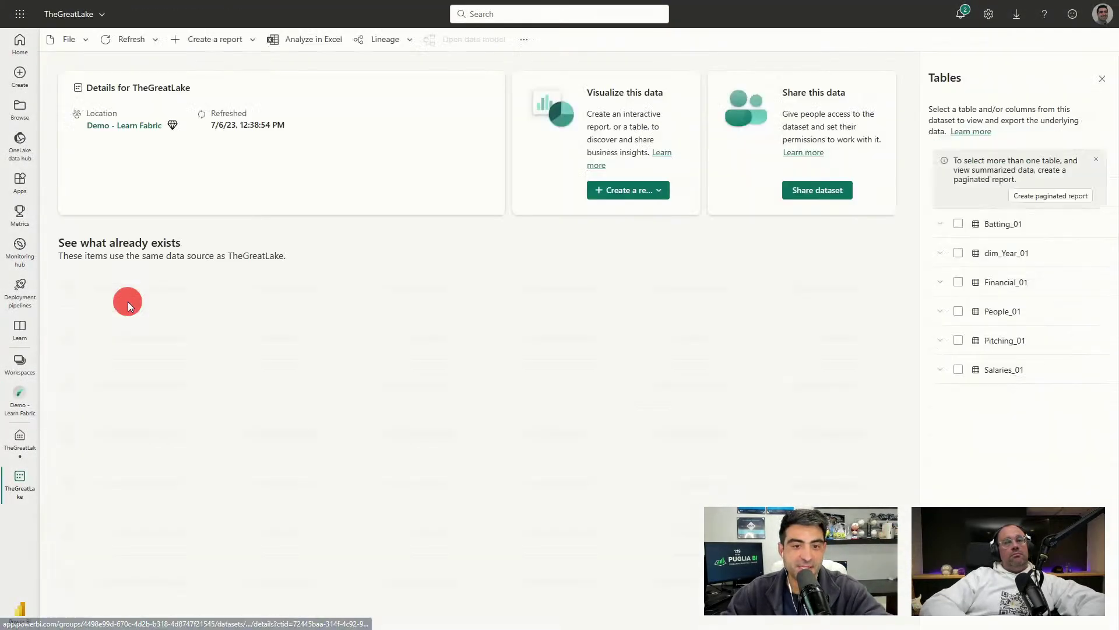
left_click(231, 42)
left_click(56, 49)
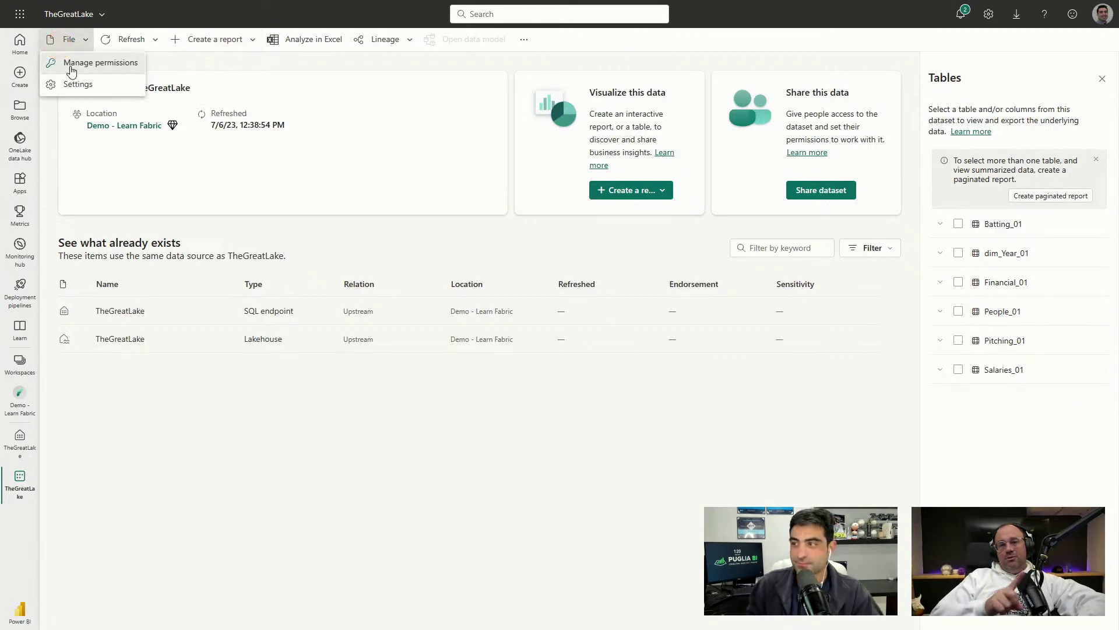
left_click(71, 65)
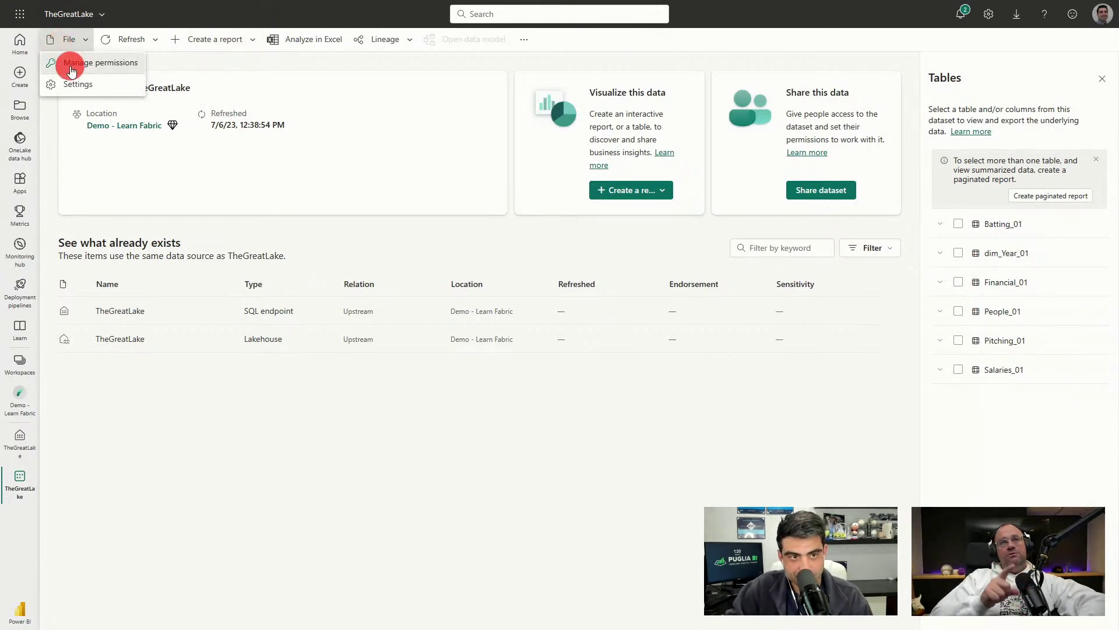
- Return to TheGreatLake dataset's details page and briefly check its File menu
left_click(26, 29)
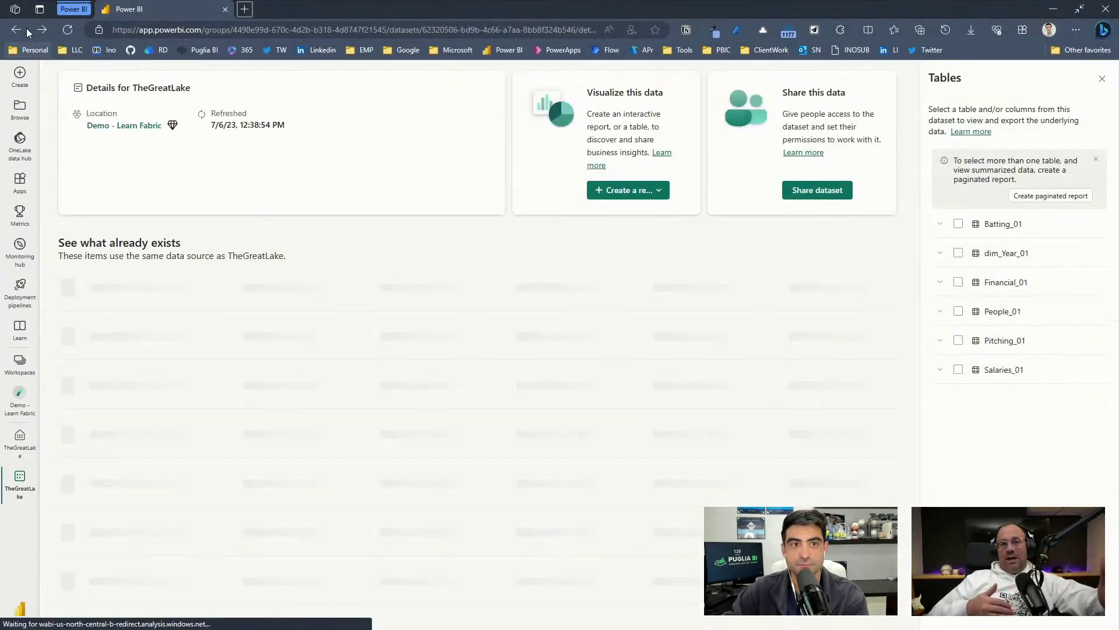
left_click(158, 222)
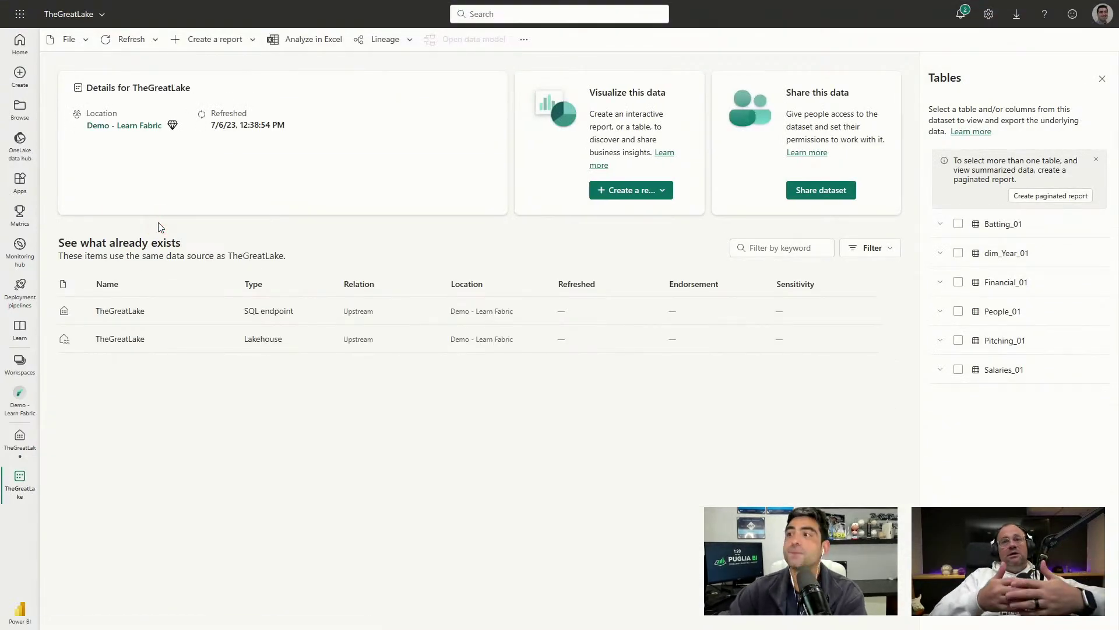
left_click(69, 39)
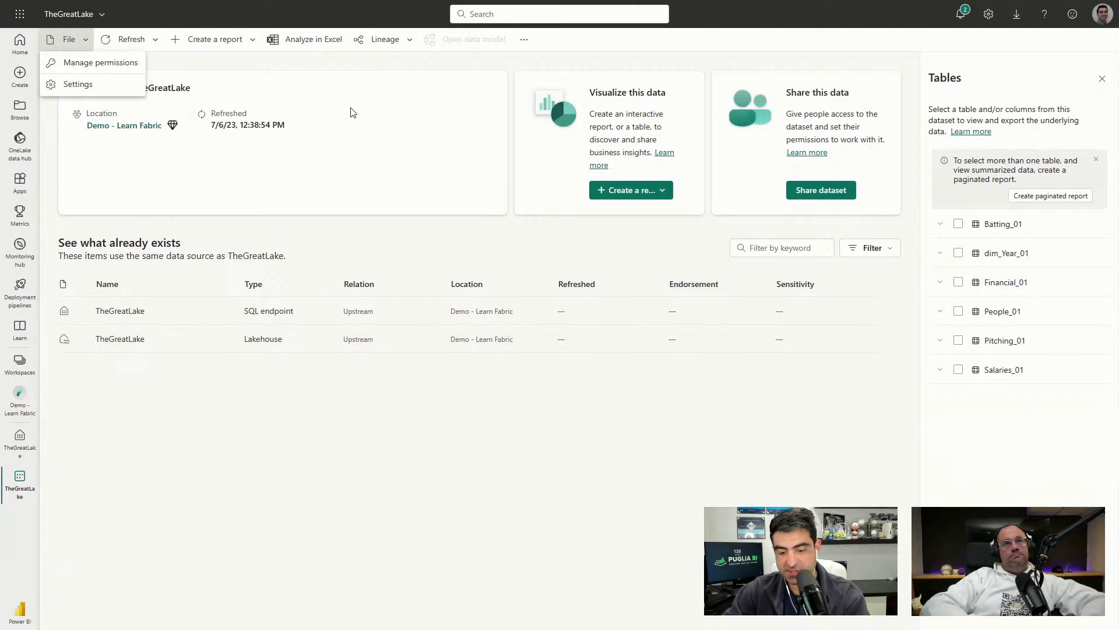
mouse_move(309, 49)
left_mouse_down()
mouse_move(301, 124)
mouse_move(302, 112)
left_mouse_up()
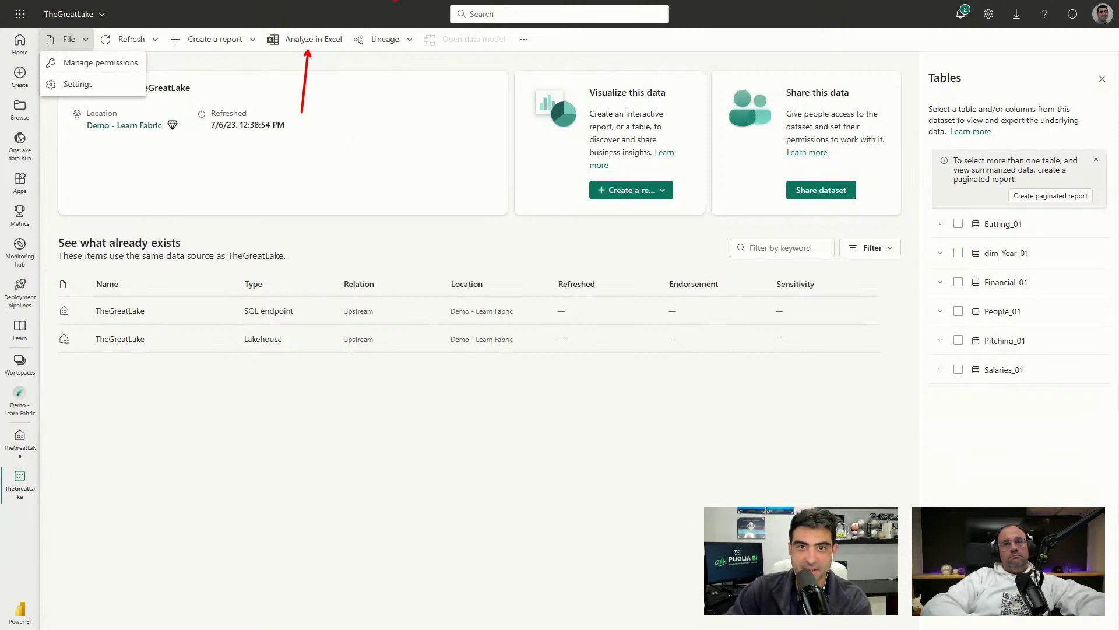
key("Escape")
- Open the workspace lineage view and confirm TheGreatLake dataset's impact analysis lists no downstream items
left_click(378, 45)
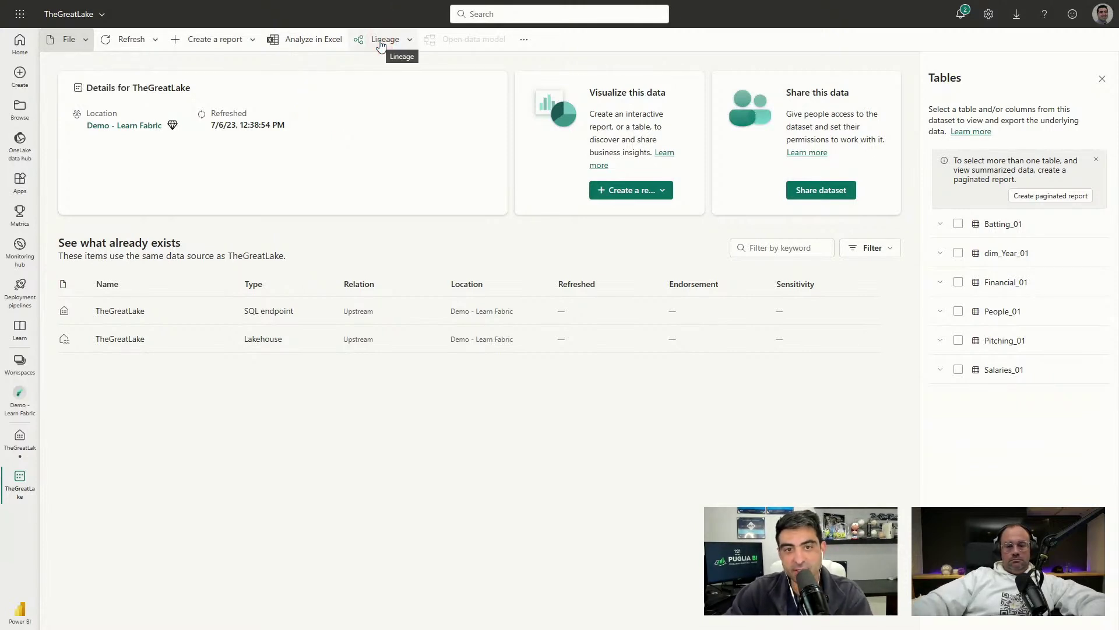
left_click(381, 46)
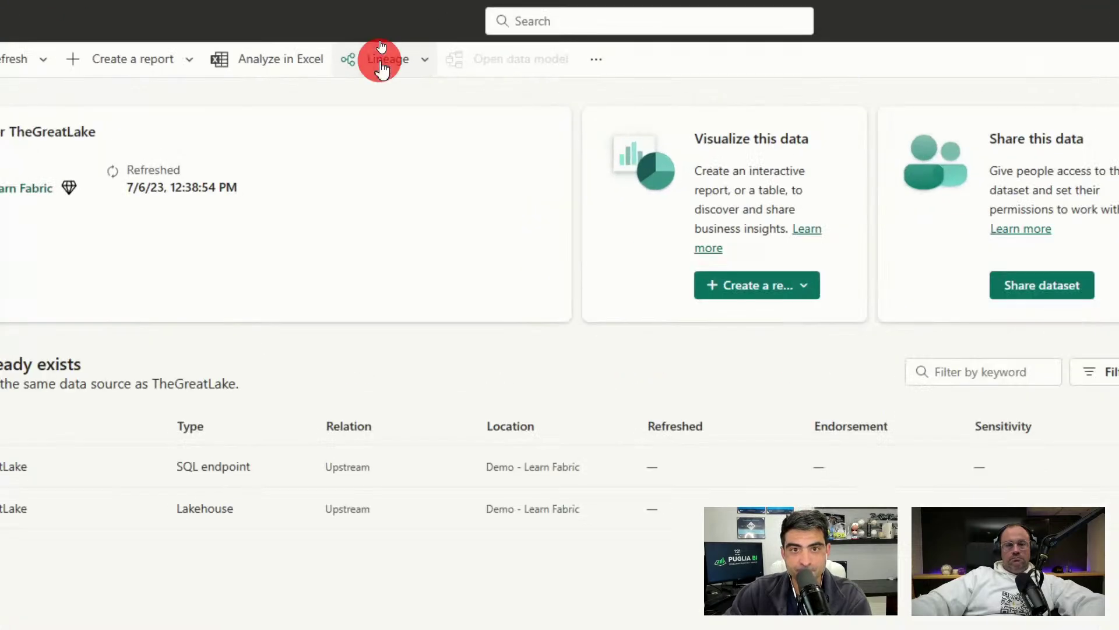
left_click(383, 98)
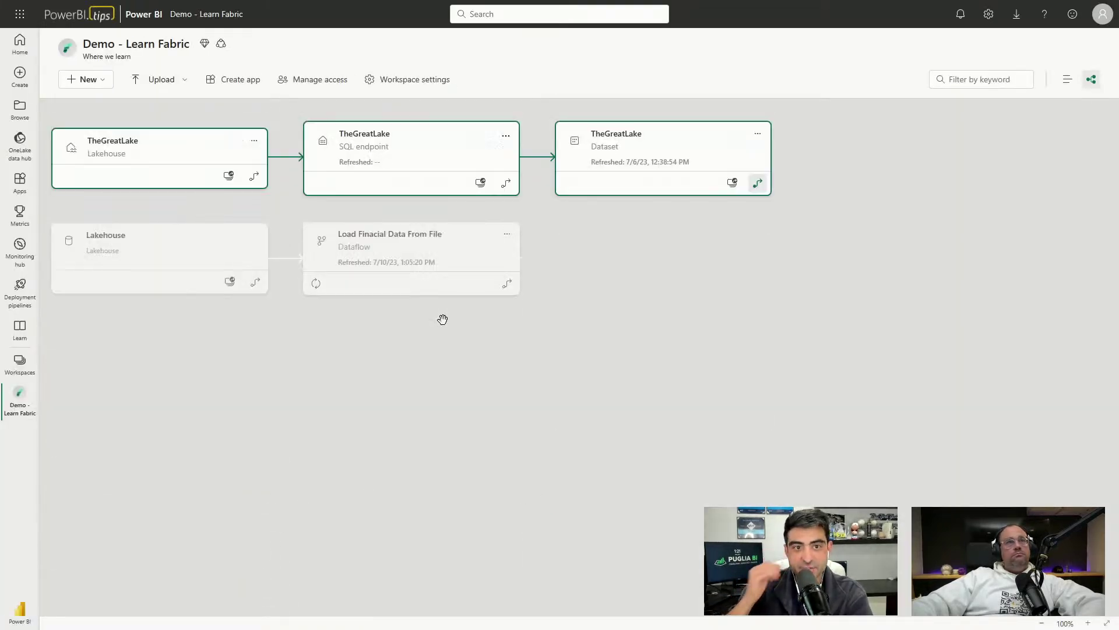
left_click_drag(610, 291, 610, 370)
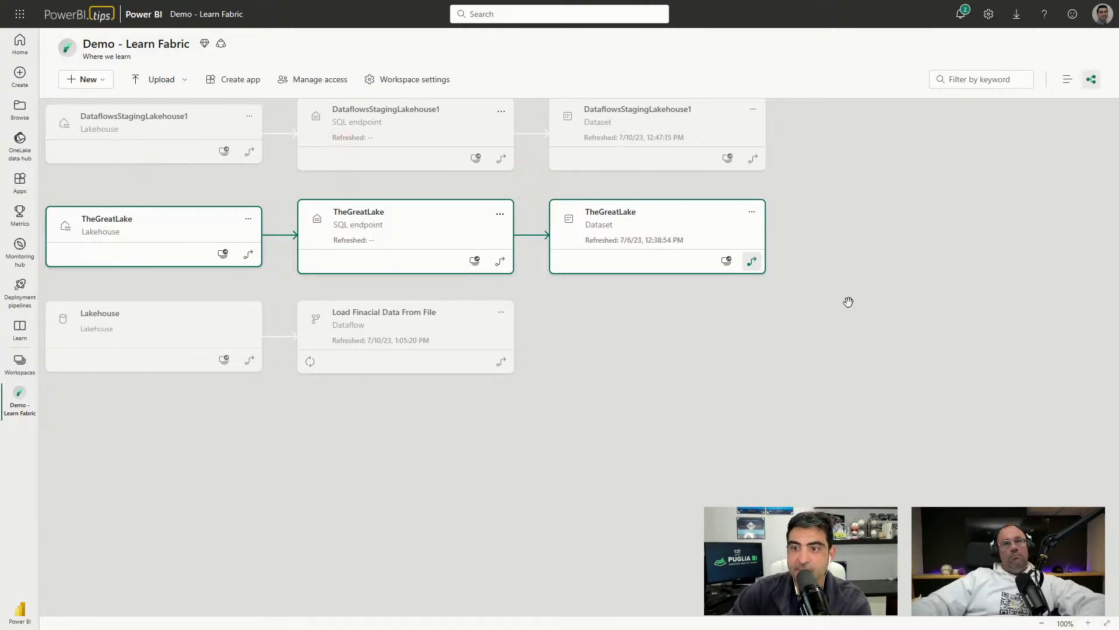
left_click(729, 263)
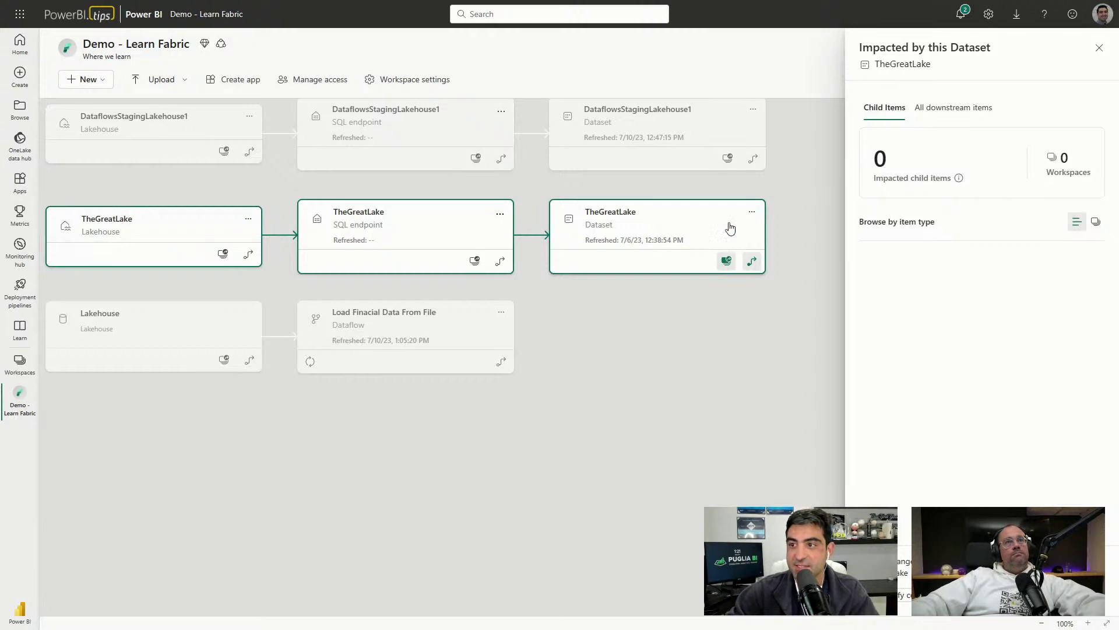
left_click(976, 109)
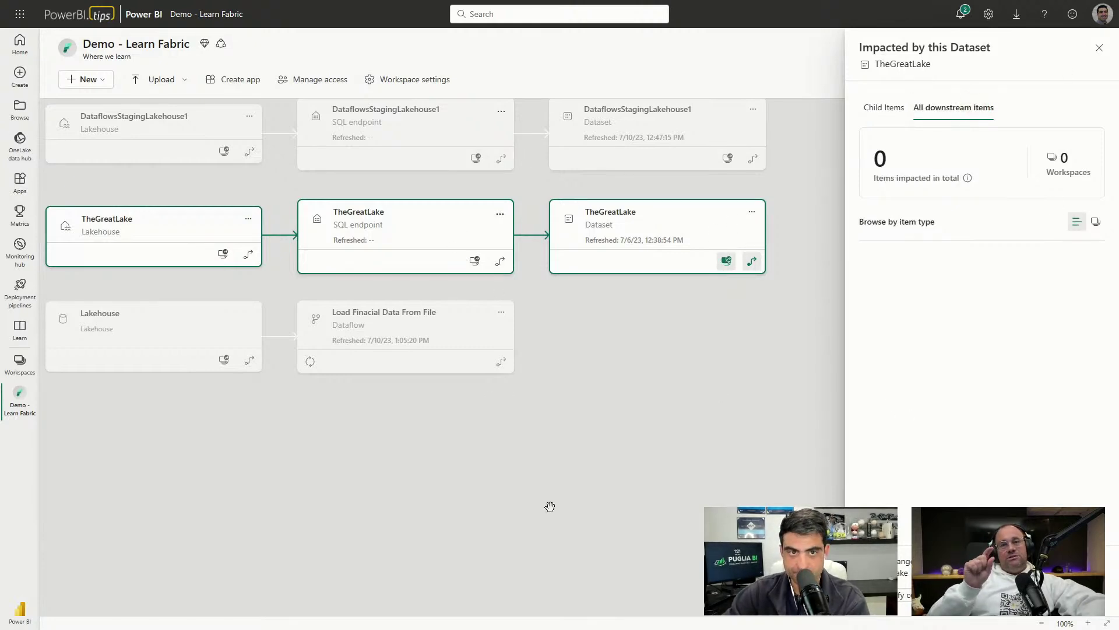
left_click(1099, 48)
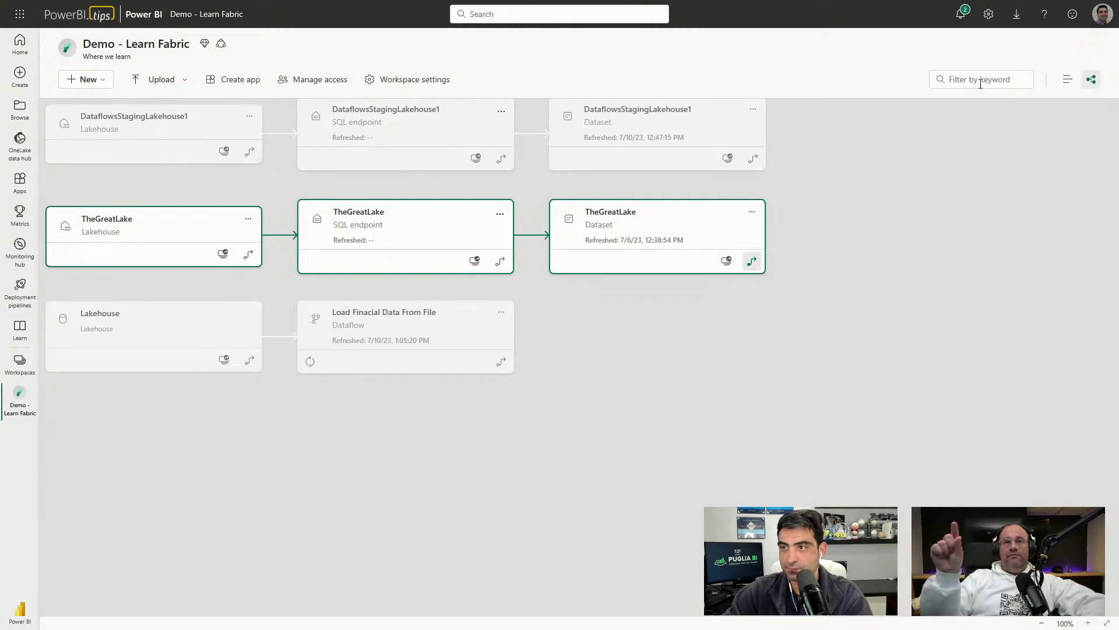
- In list view, open TheGreatLake dataset and preview dim_Year_01's YearGroup values (1900s, 1910s, 1920s)
left_click(1067, 80)
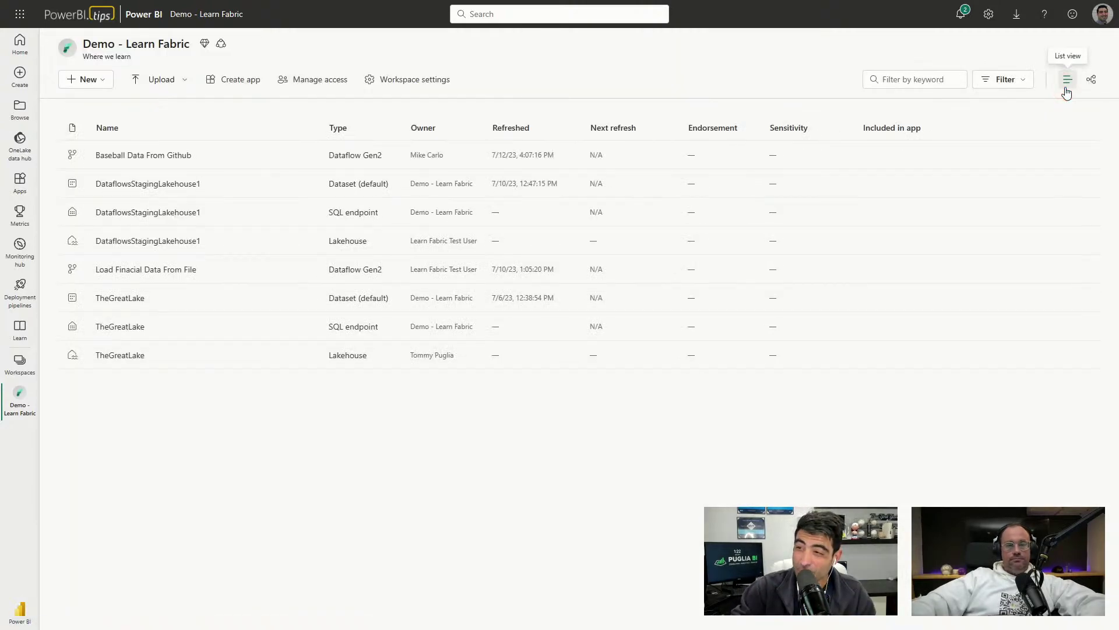
left_click(113, 298)
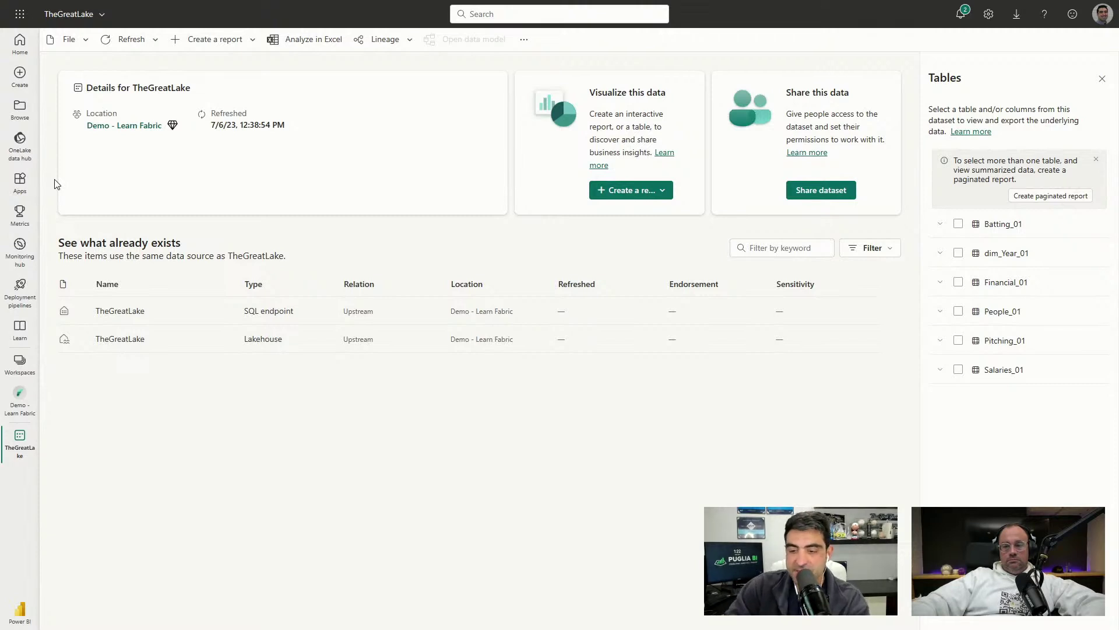
left_click_drag(910, 57, 1109, 449)
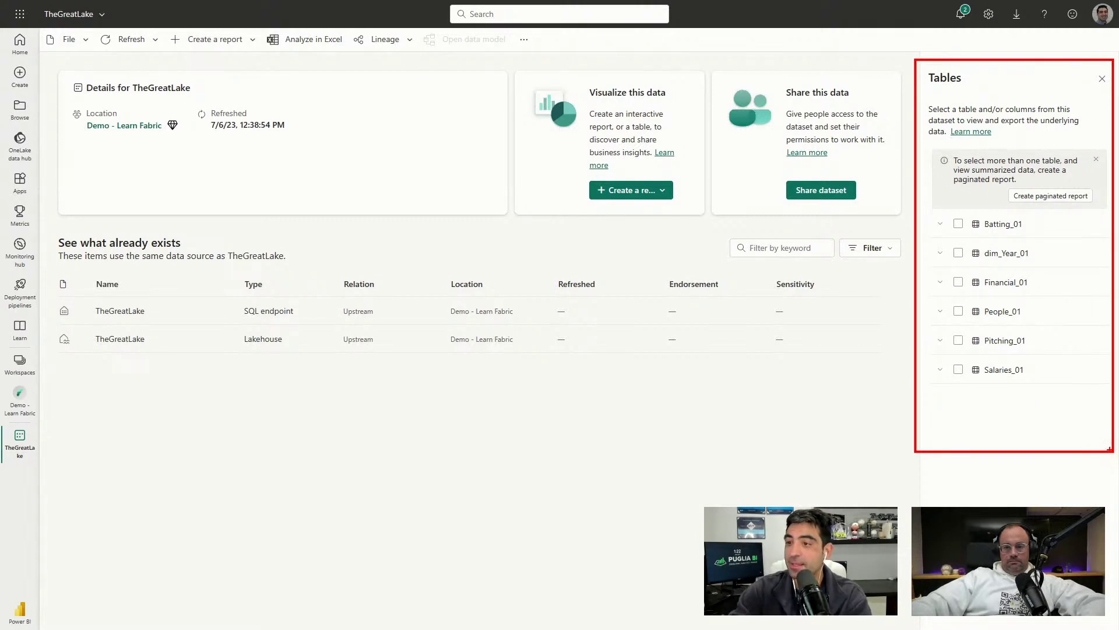
left_click(939, 252)
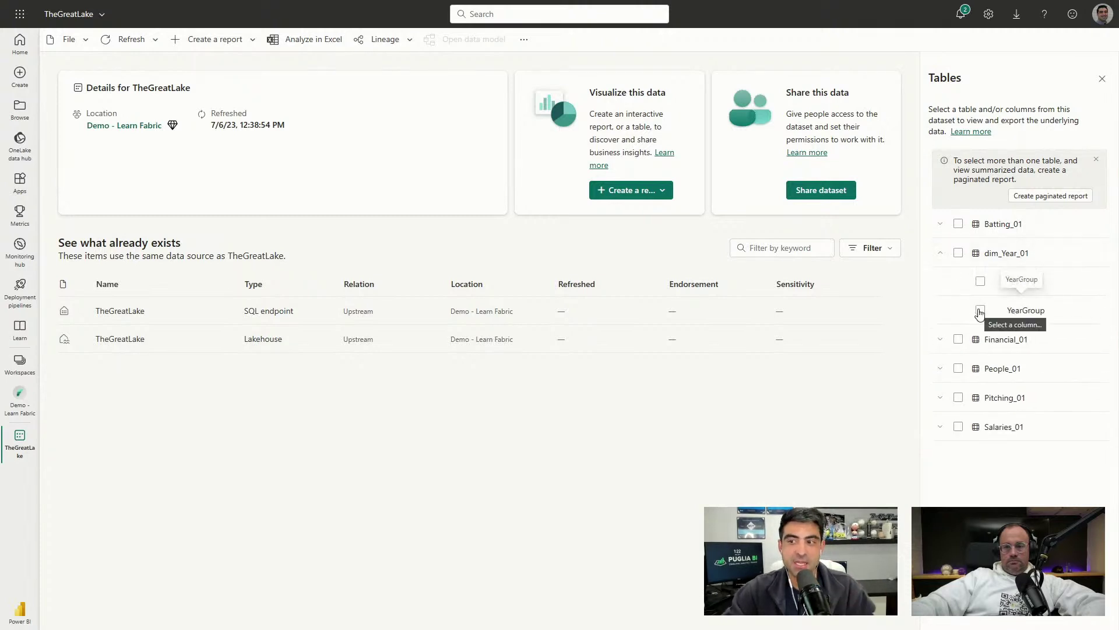
left_click(981, 311)
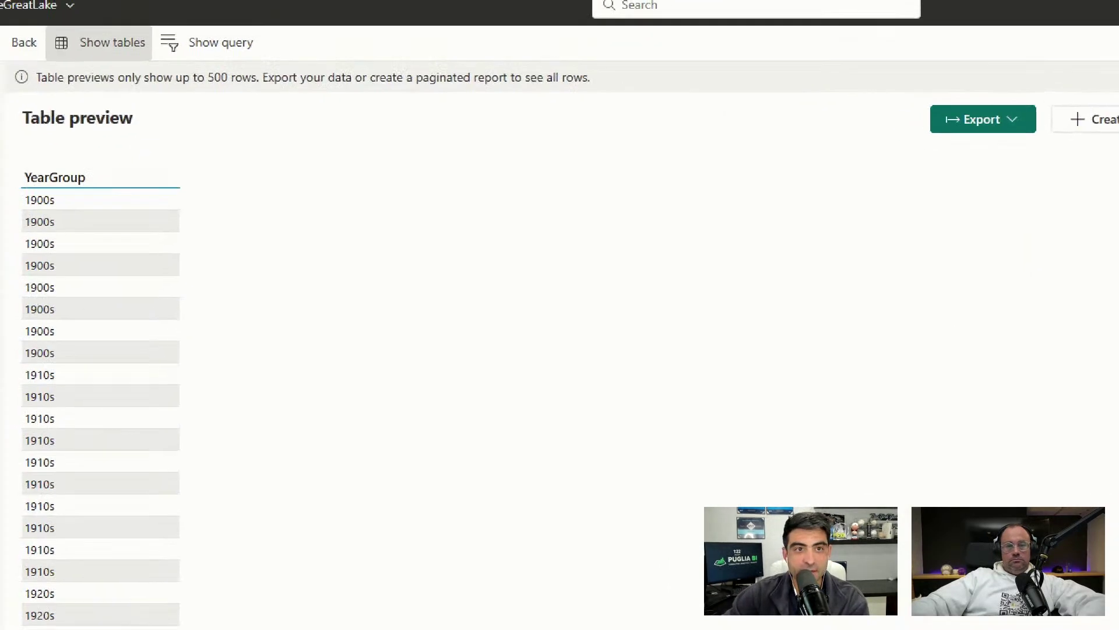
left_click_drag(146, 18, 291, 90)
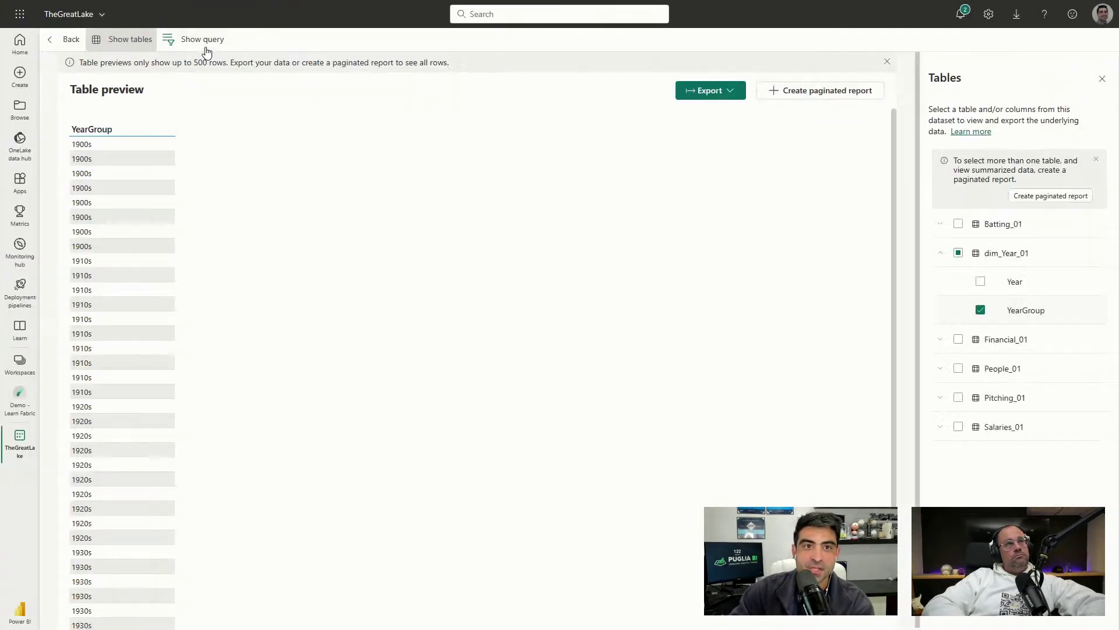
left_click(206, 50)
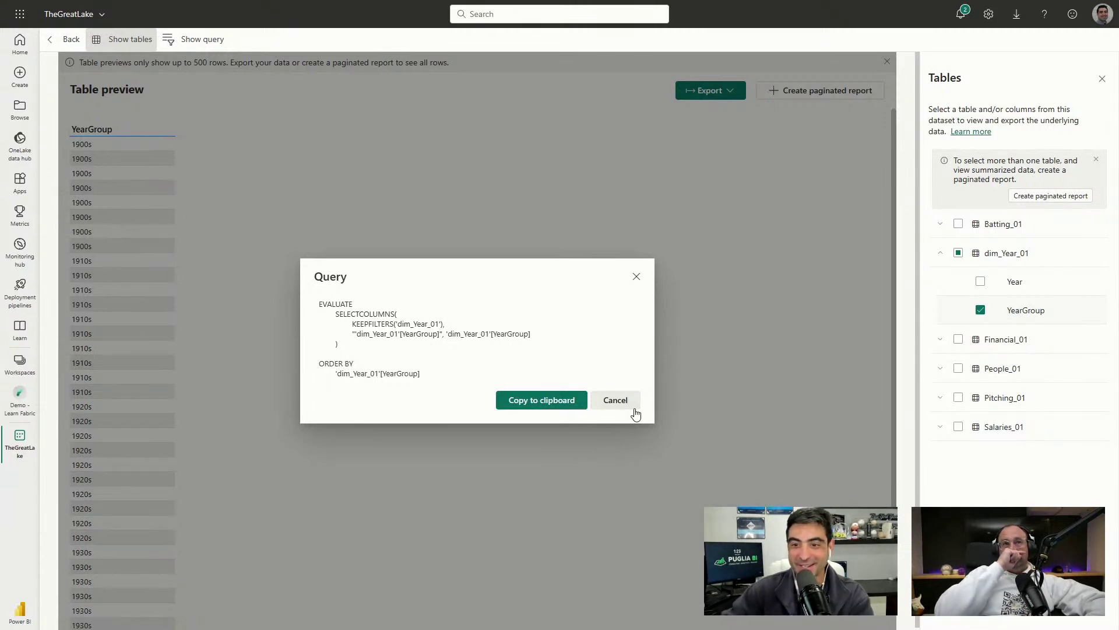
left_click(617, 401)
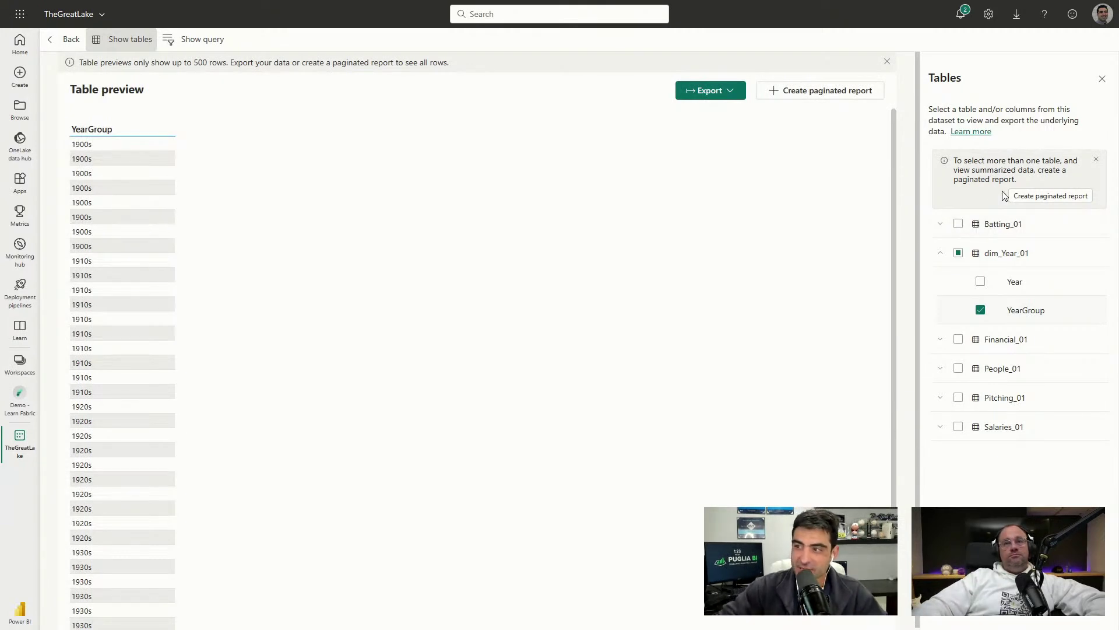
- Create a paginated report adding Batting_01's HR, giving Sum of HR per YearGroup decade
left_click(1037, 196)
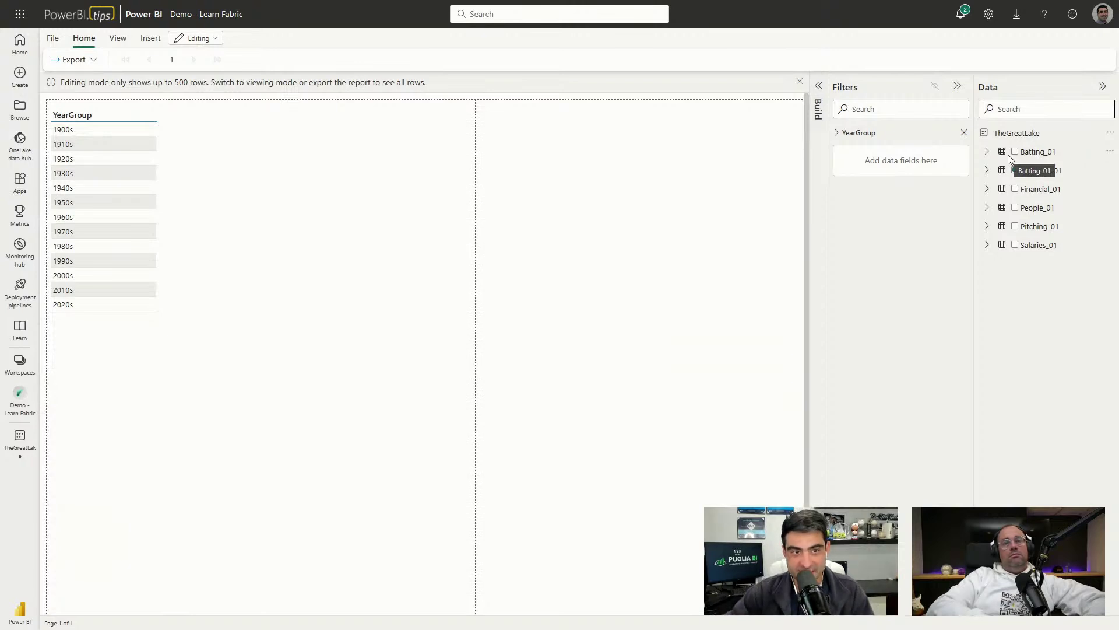
left_click(118, 38)
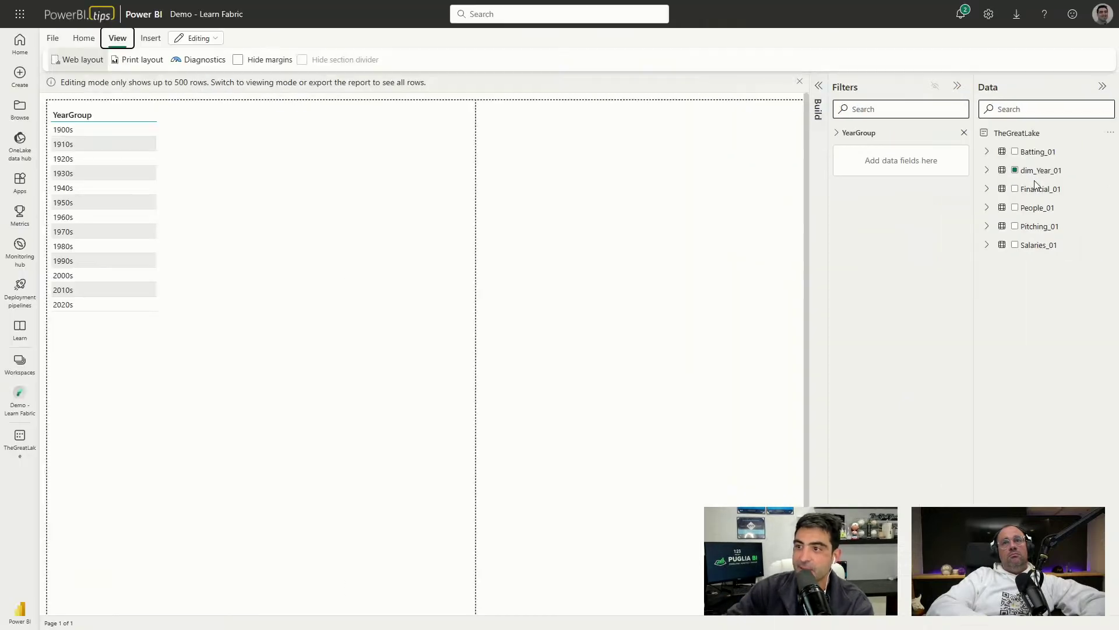
left_click(988, 152)
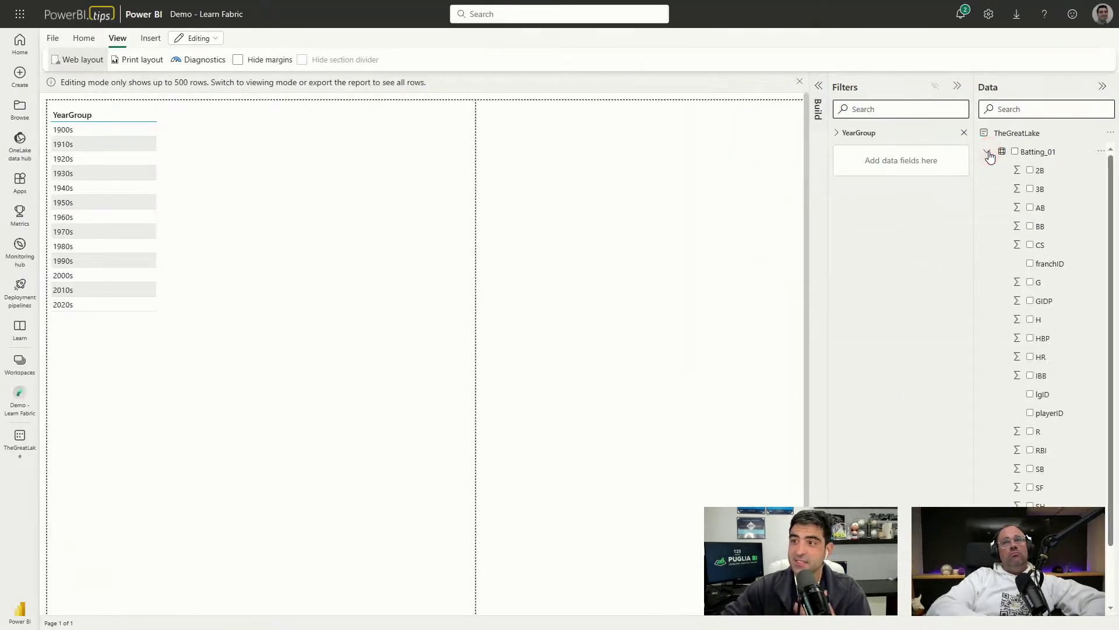
left_click(1030, 356)
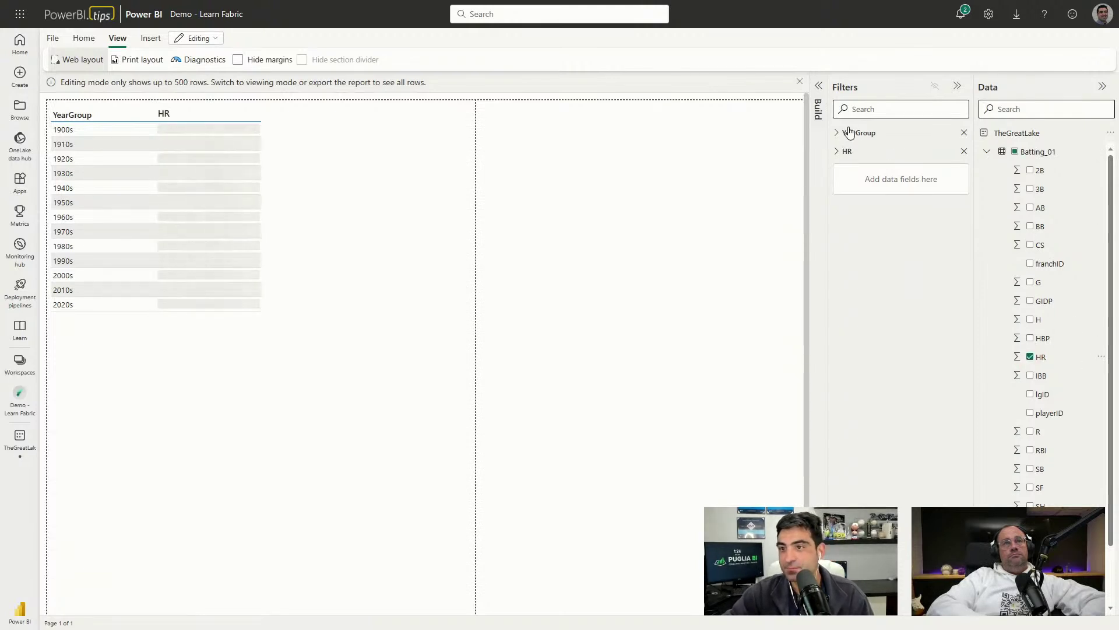
left_click(816, 88)
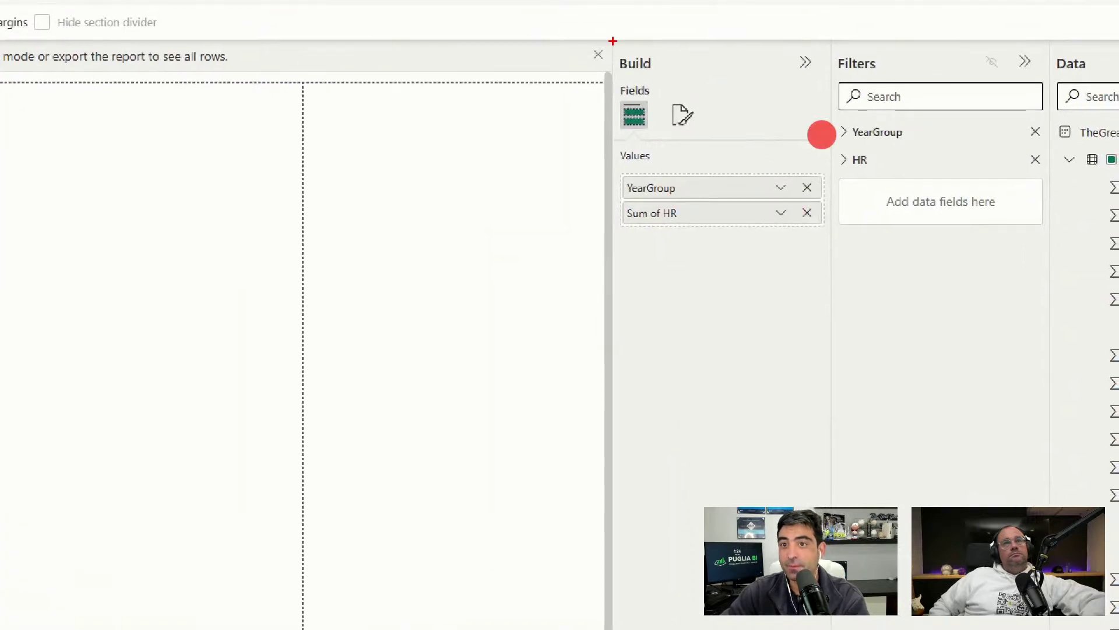
mouse_move(613, 41)
left_mouse_down()
mouse_move(609, 185)
mouse_move(778, 303)
mouse_move(839, 301)
left_mouse_up()
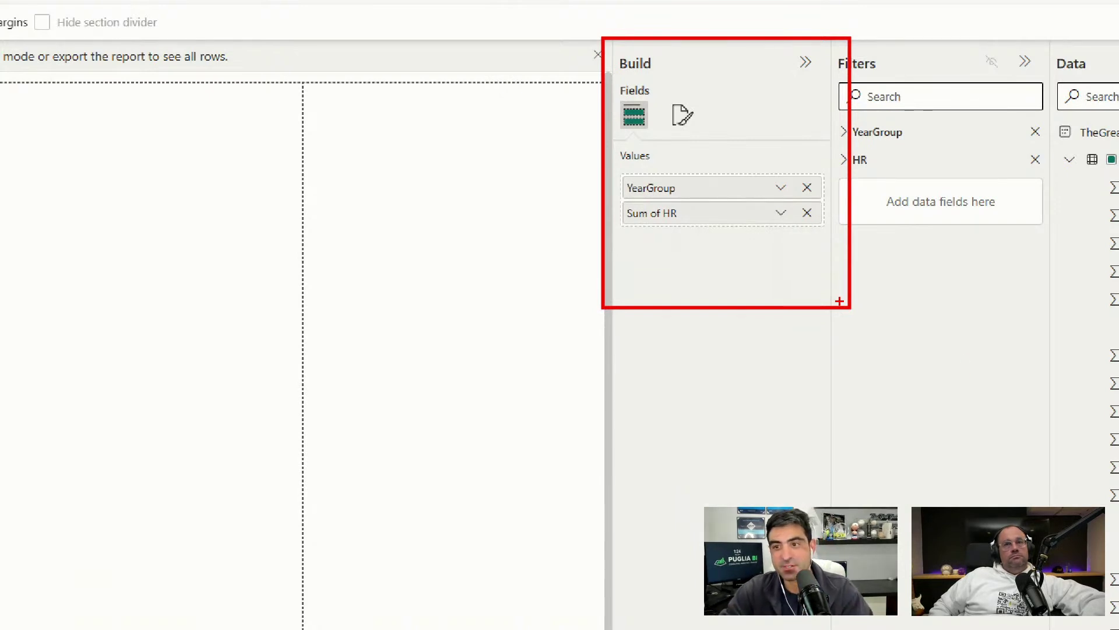
left_click(786, 211)
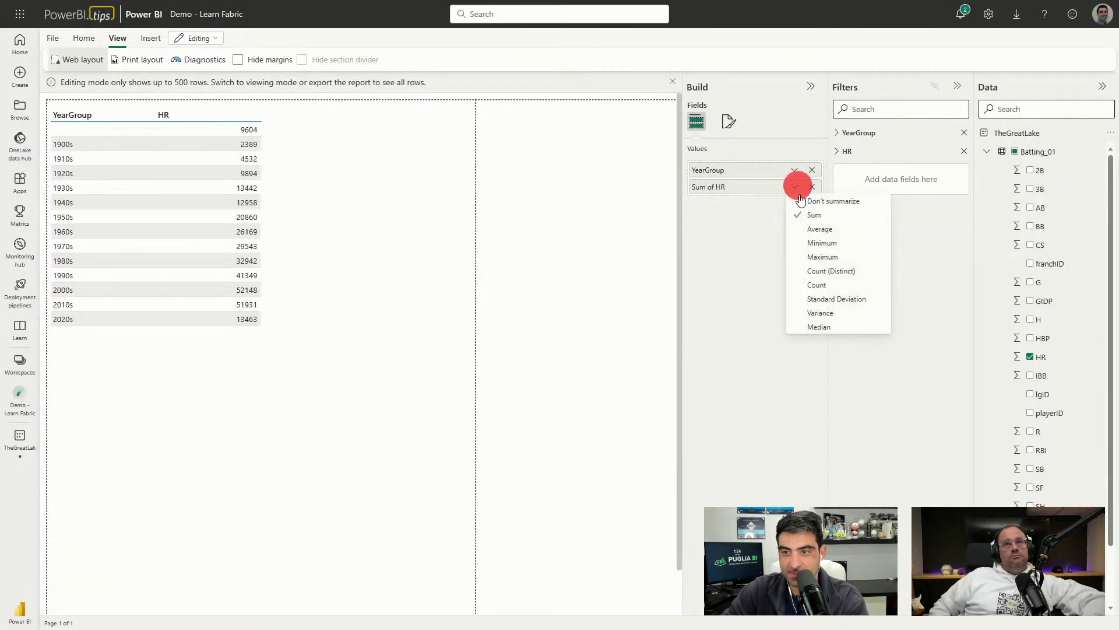
left_click(818, 228)
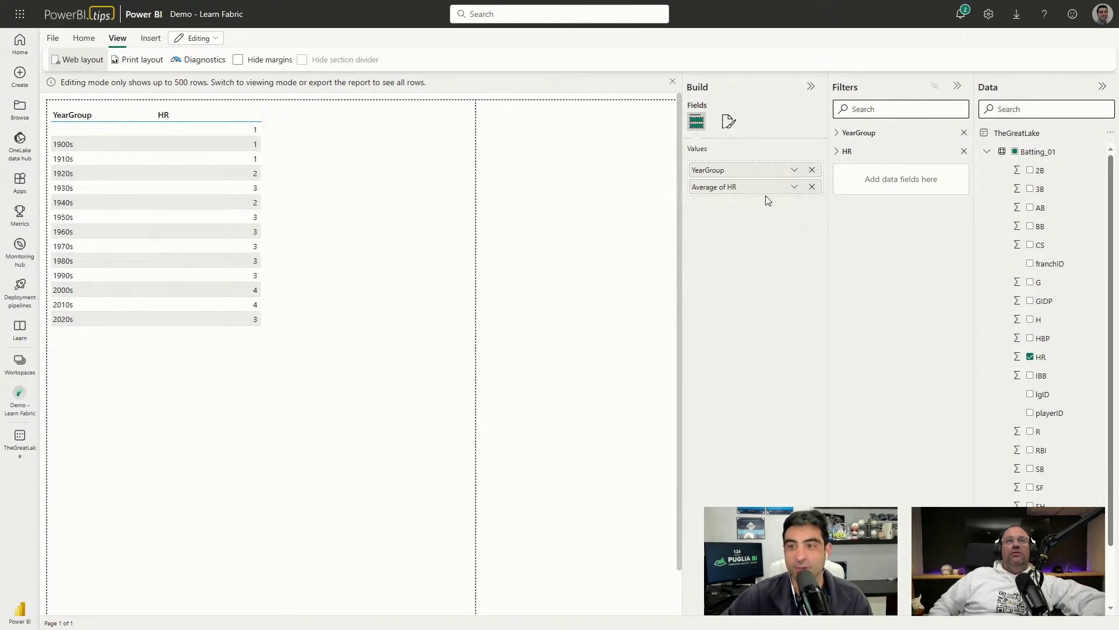
left_click(794, 187)
left_click(804, 214)
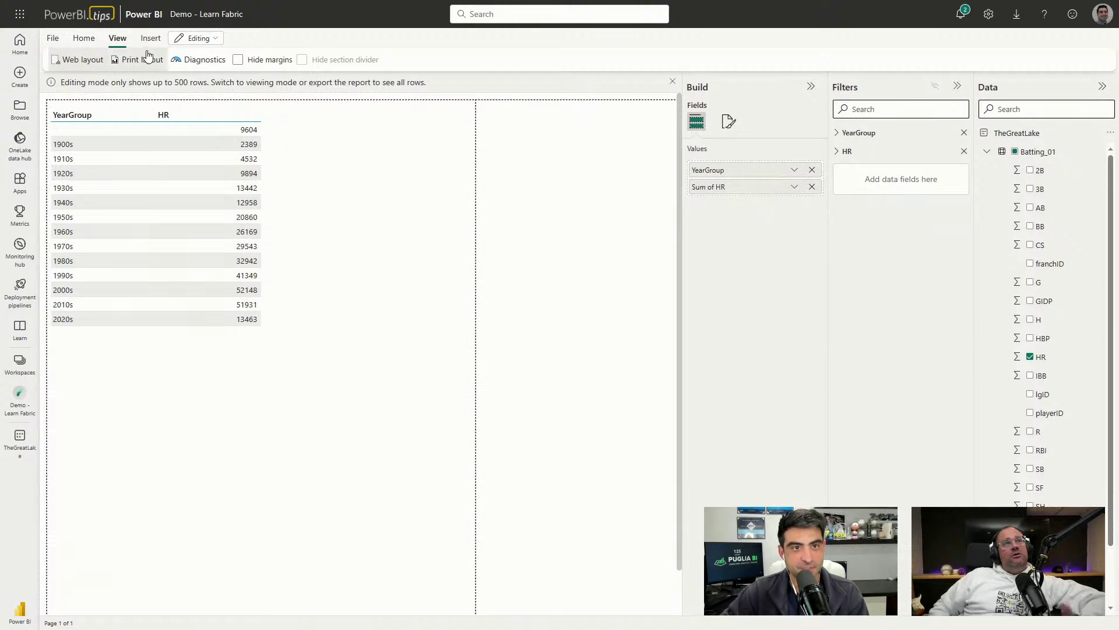
- Save the paginated report as 'Paginated - HR Year Decade' in the Demo - Learn Fabric workspace
left_click(55, 38)
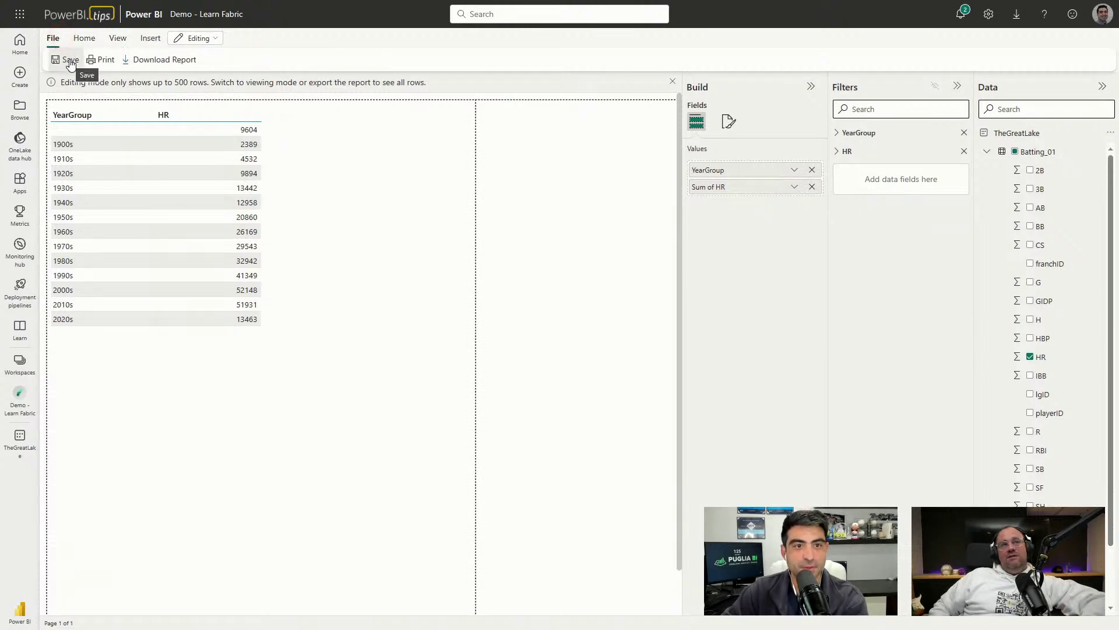
left_click(71, 60)
left_click(610, 316)
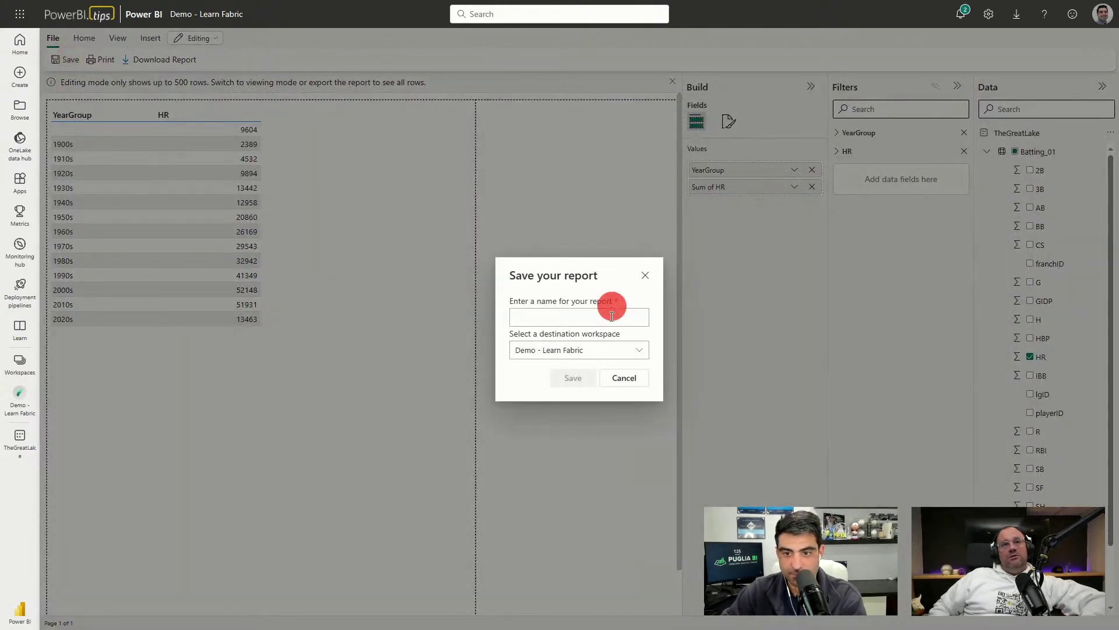
type("Pag")
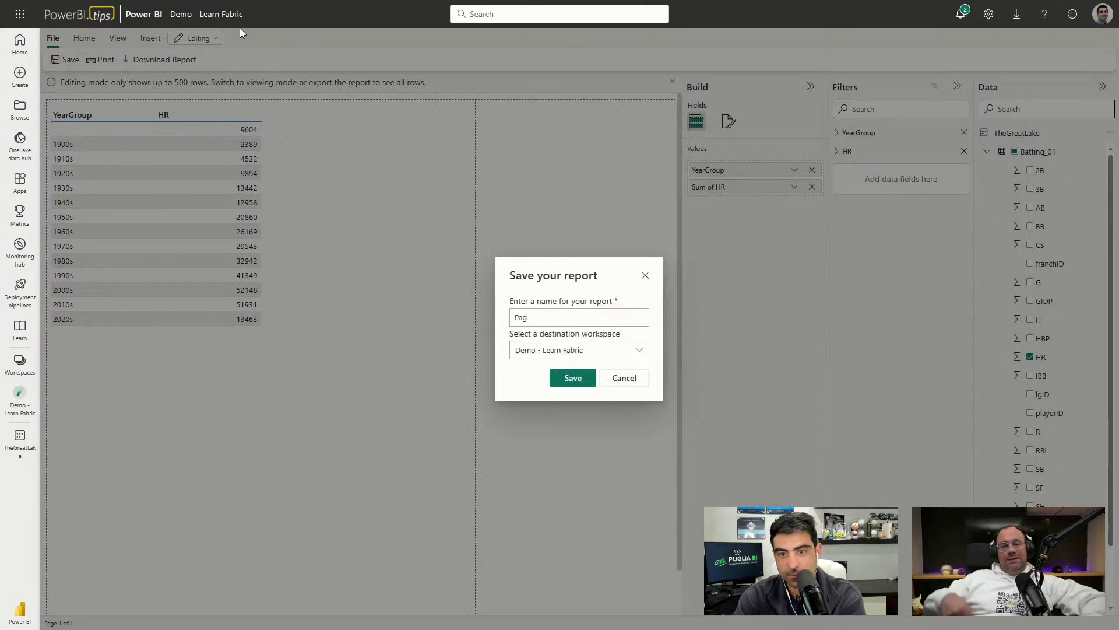
type("einated - ")
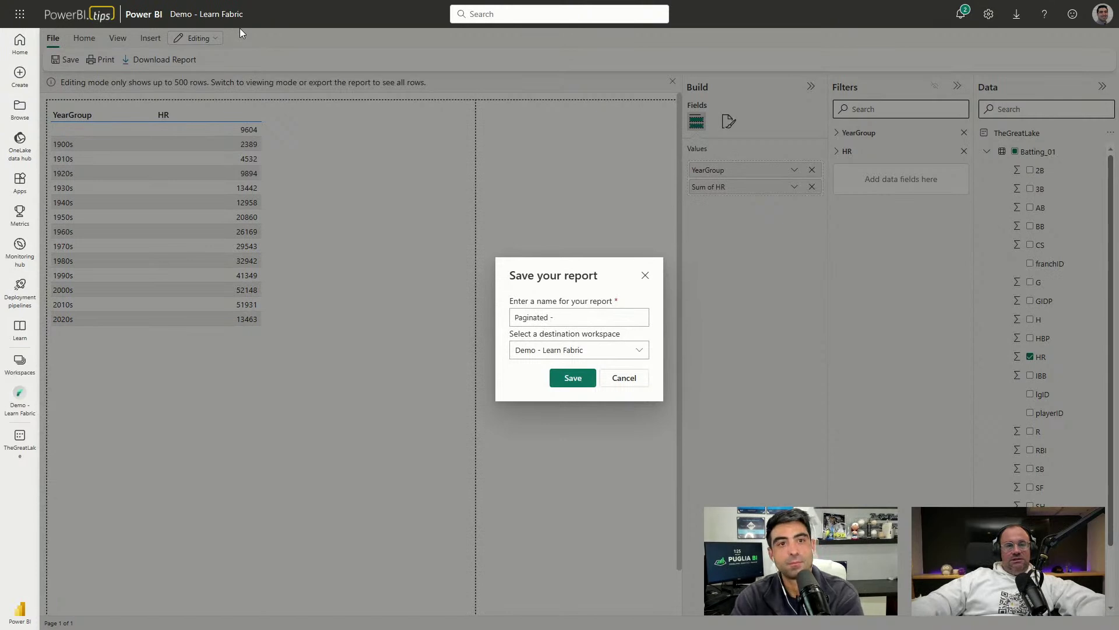
type("HR Year Decade")
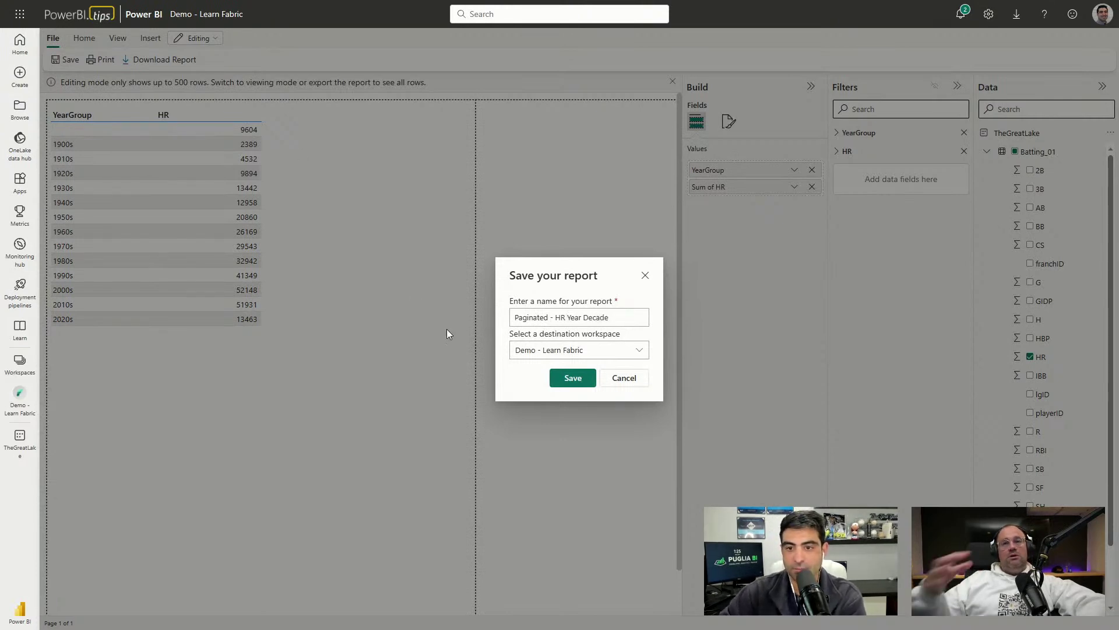
left_click(572, 378)
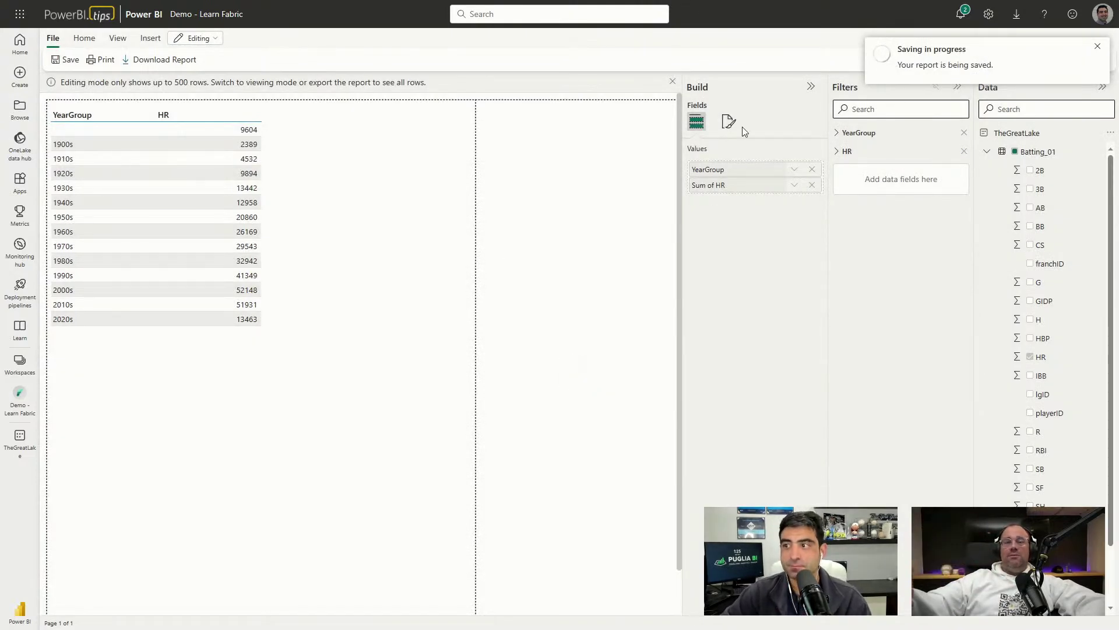
- Open the saved Paginated - HR Year Decade report, then return and open TheGreatLake dataset's details
left_click(118, 38)
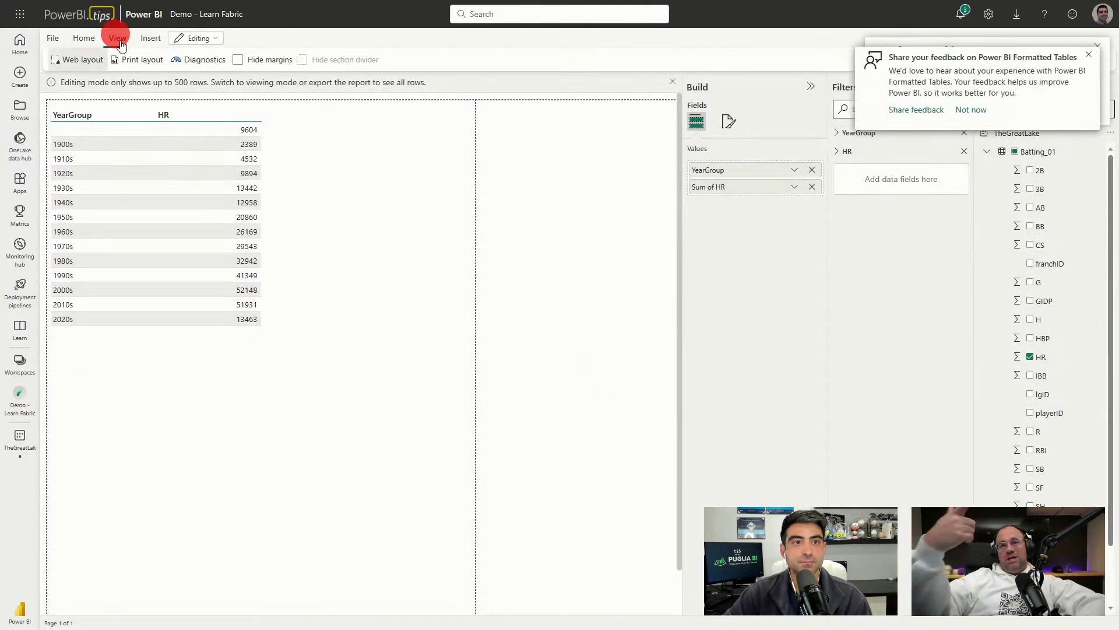
left_click(175, 14)
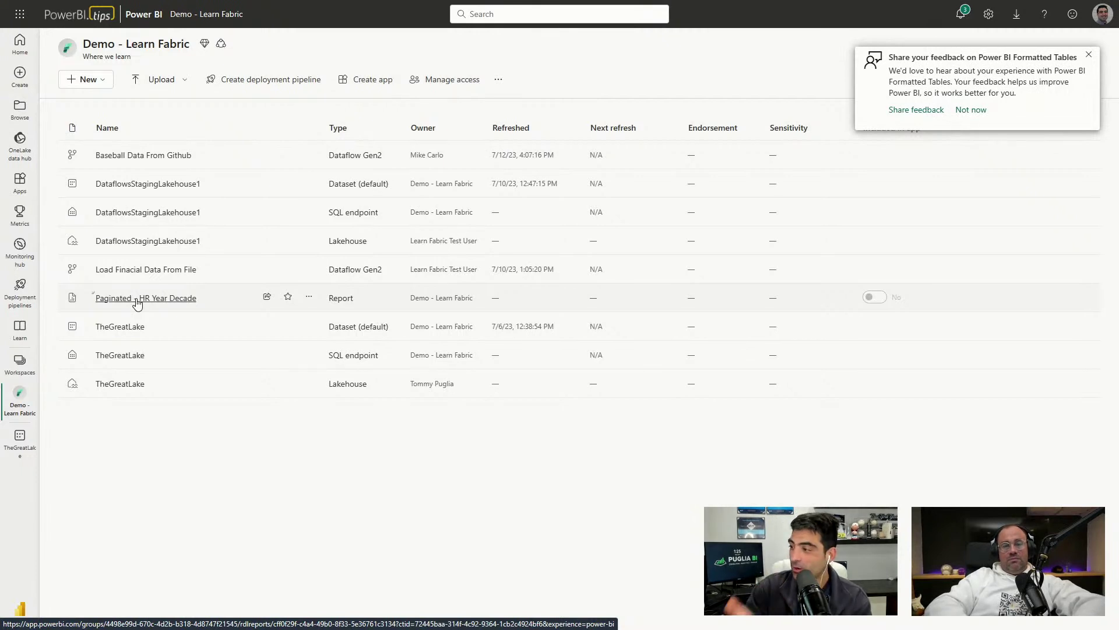
left_click(137, 299)
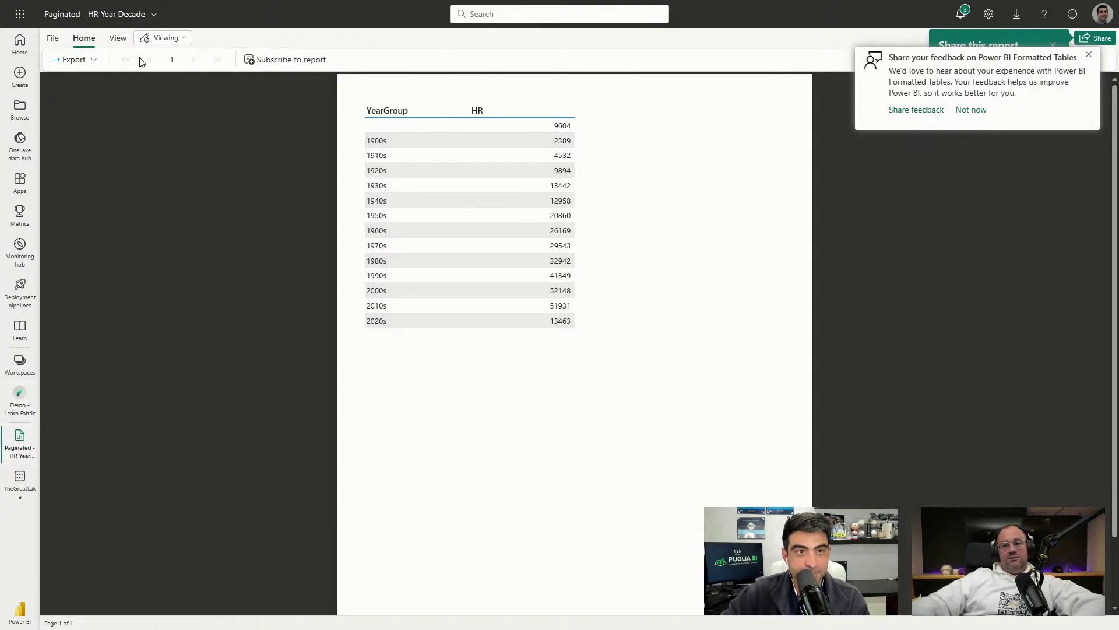
left_click(118, 37)
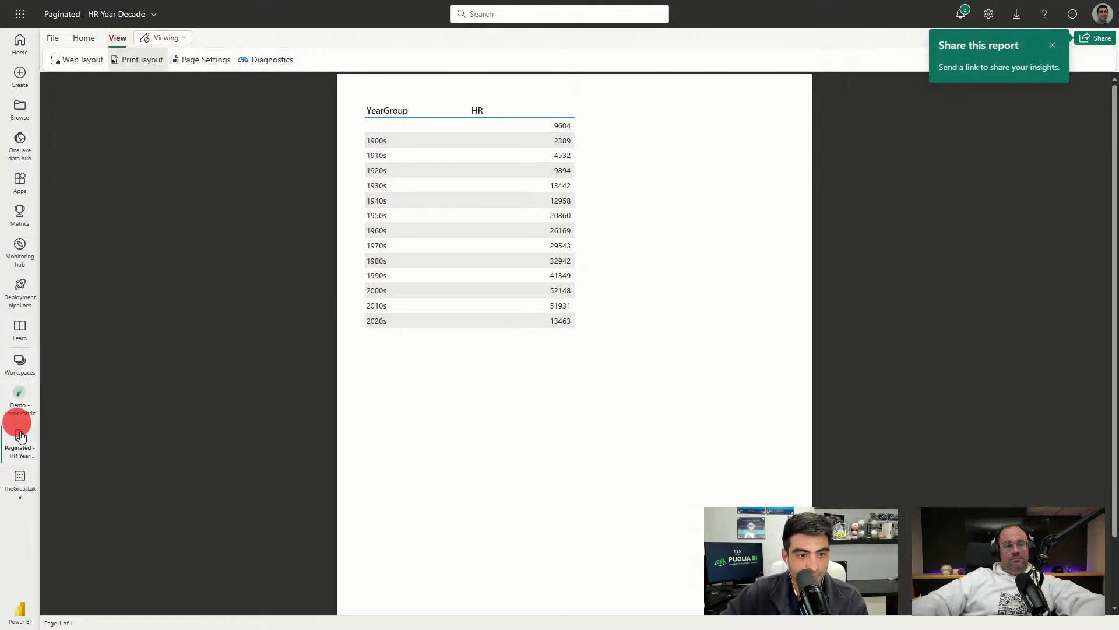
left_click(19, 398)
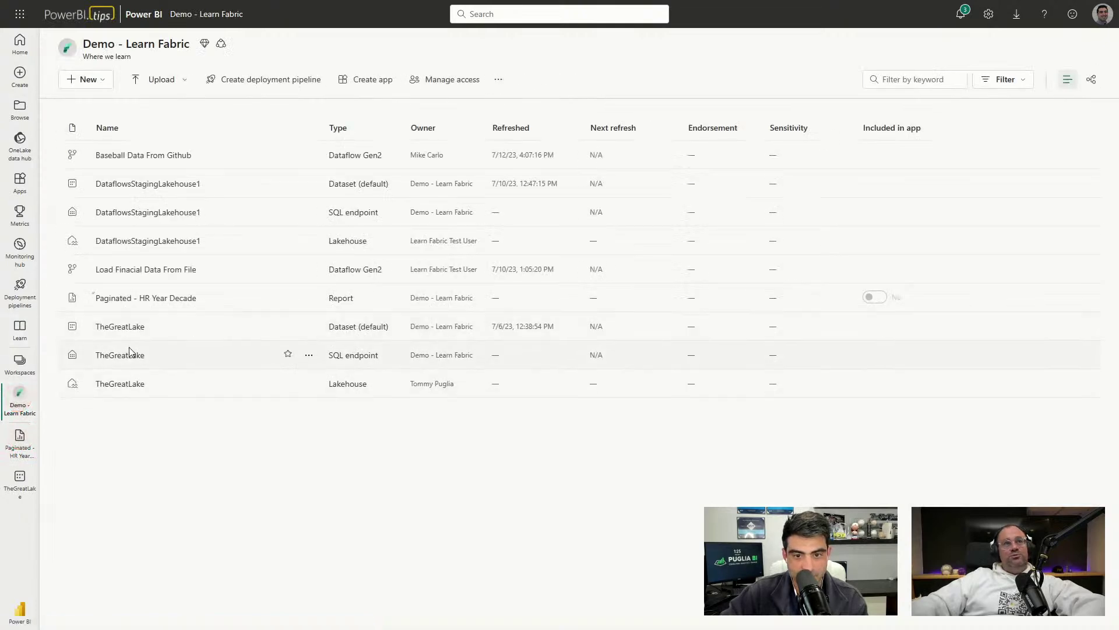
left_click(122, 327)
- In the lineage view, run impact analysis on TheGreatLake dataset and expand its impacted reports
left_click(376, 40)
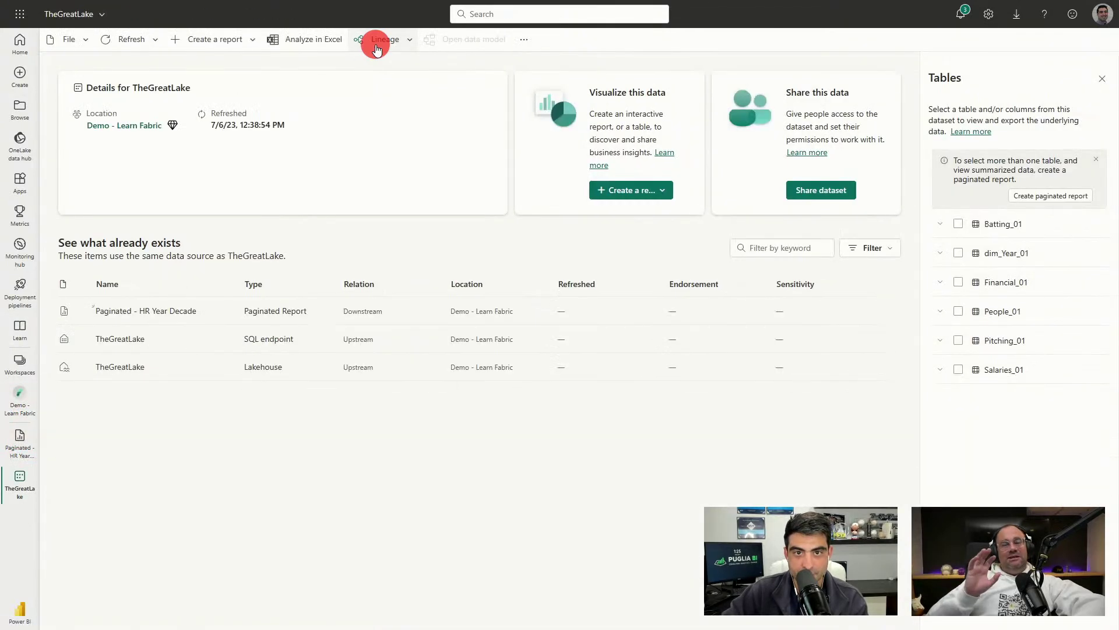
left_click(390, 66)
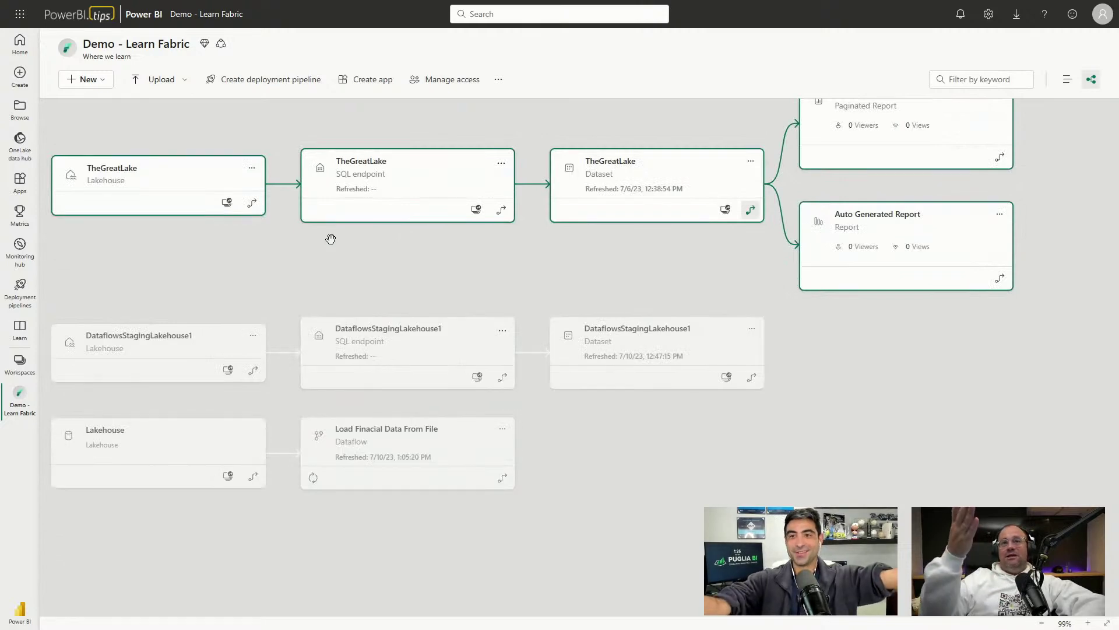
left_click_drag(805, 430, 677, 519)
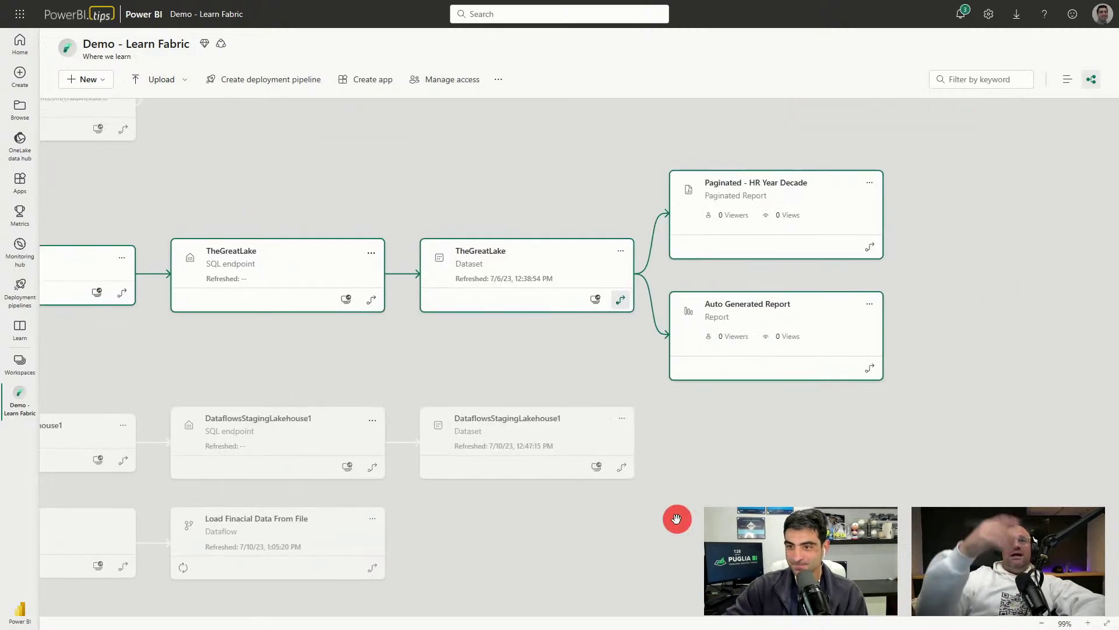
left_click(596, 300)
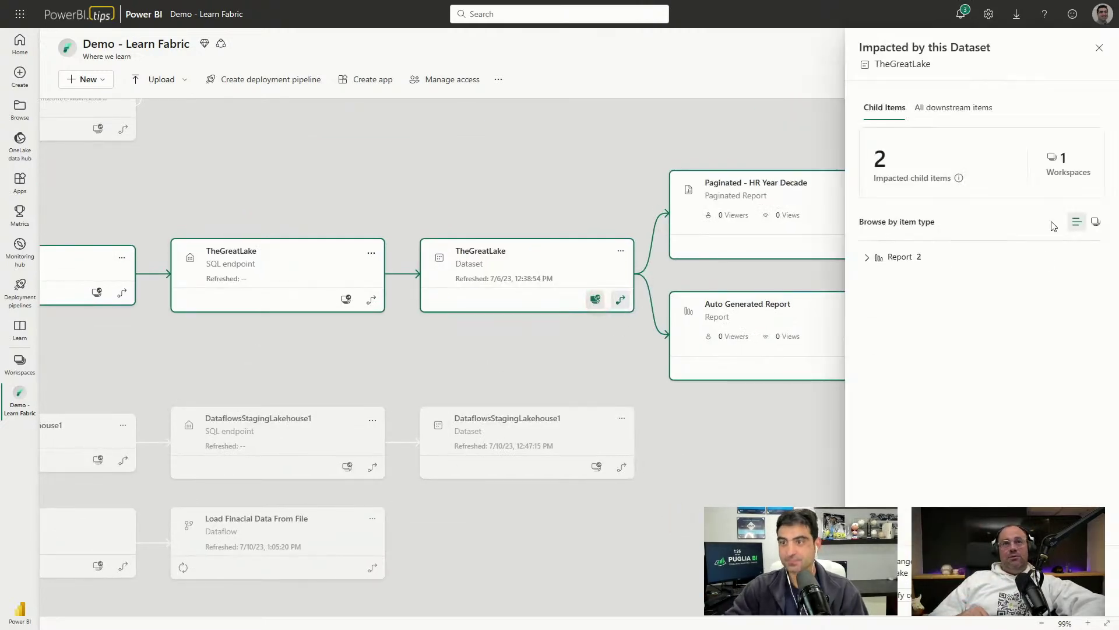
left_click(868, 257)
left_click_drag(775, 458, 640, 460)
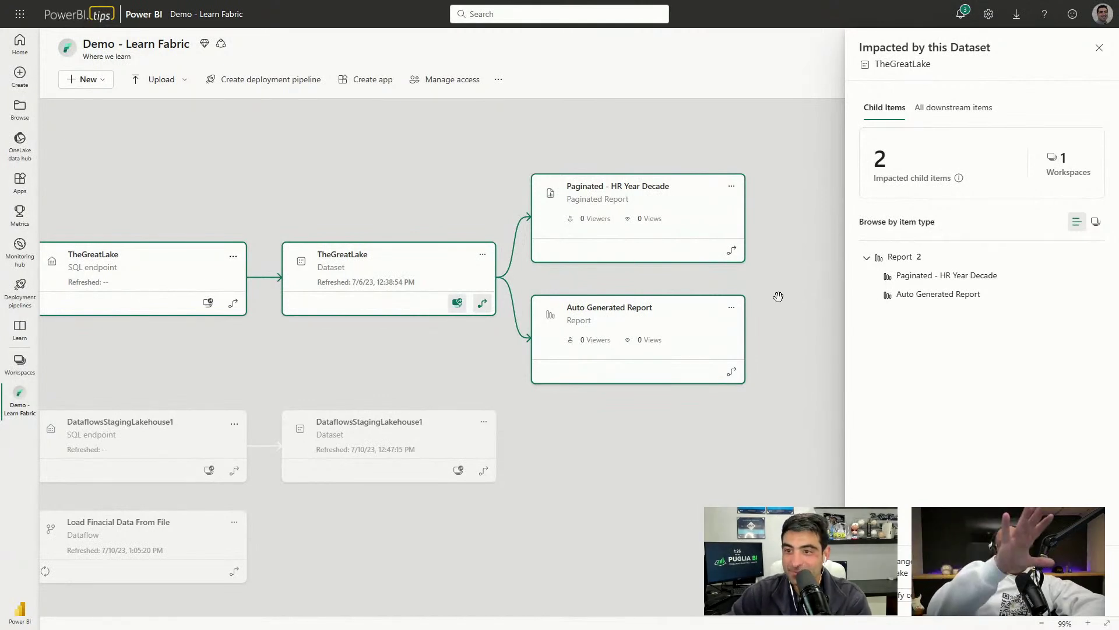
- Inspect the Auto Generated Report, SQL endpoint and lakehouse cards, open the lakehouse, then return to lineage
left_click(699, 321)
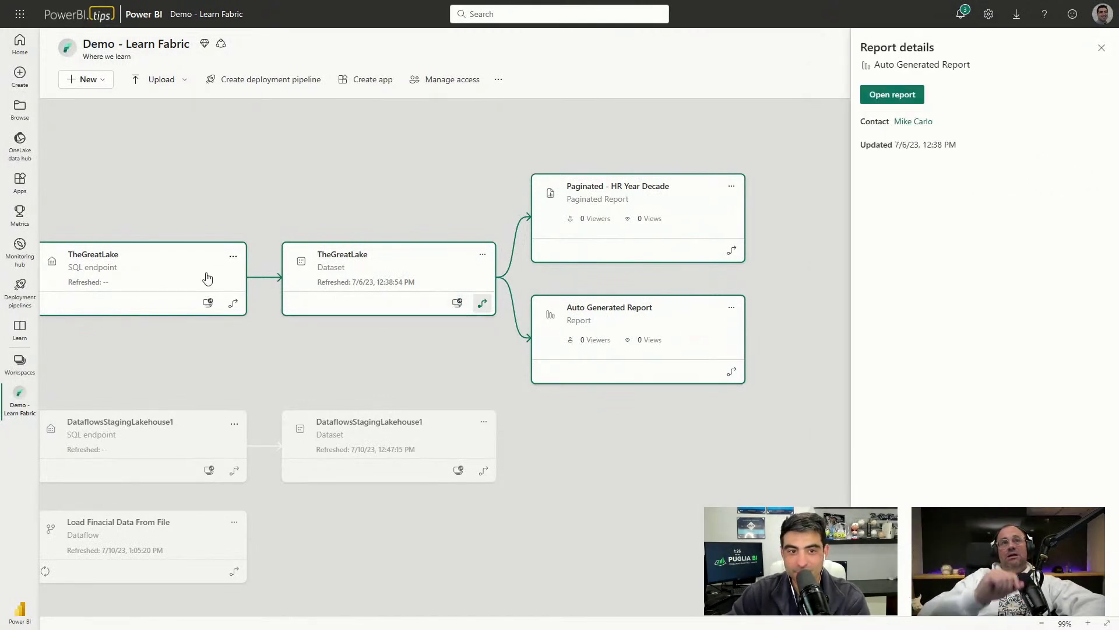
left_click(141, 273)
left_click_drag(86, 202, 434, 208)
left_click(290, 268)
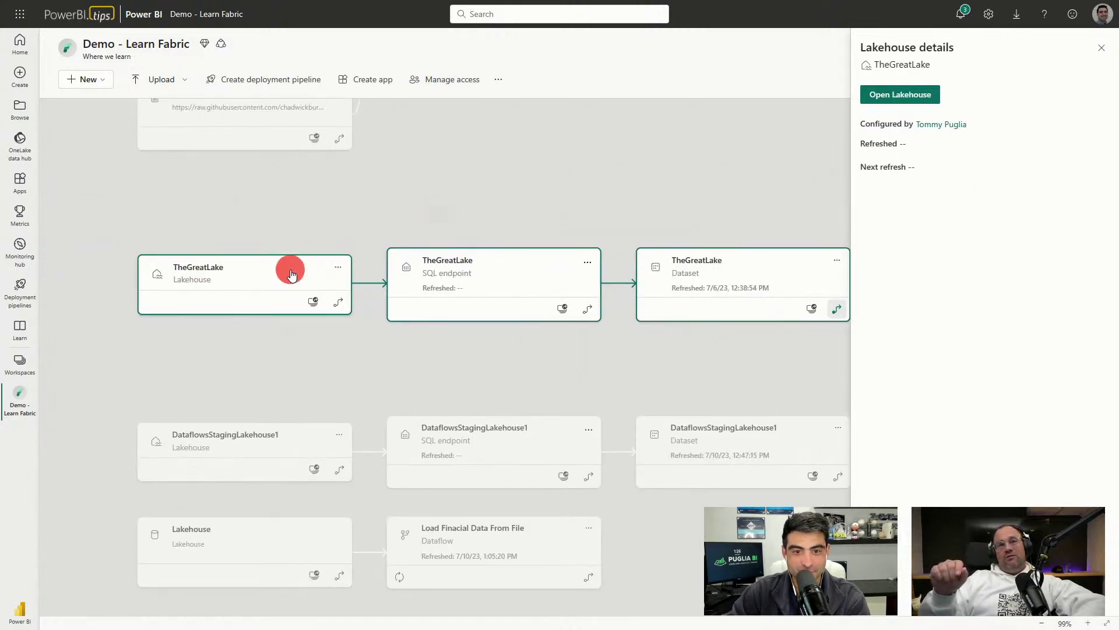
left_click(901, 96)
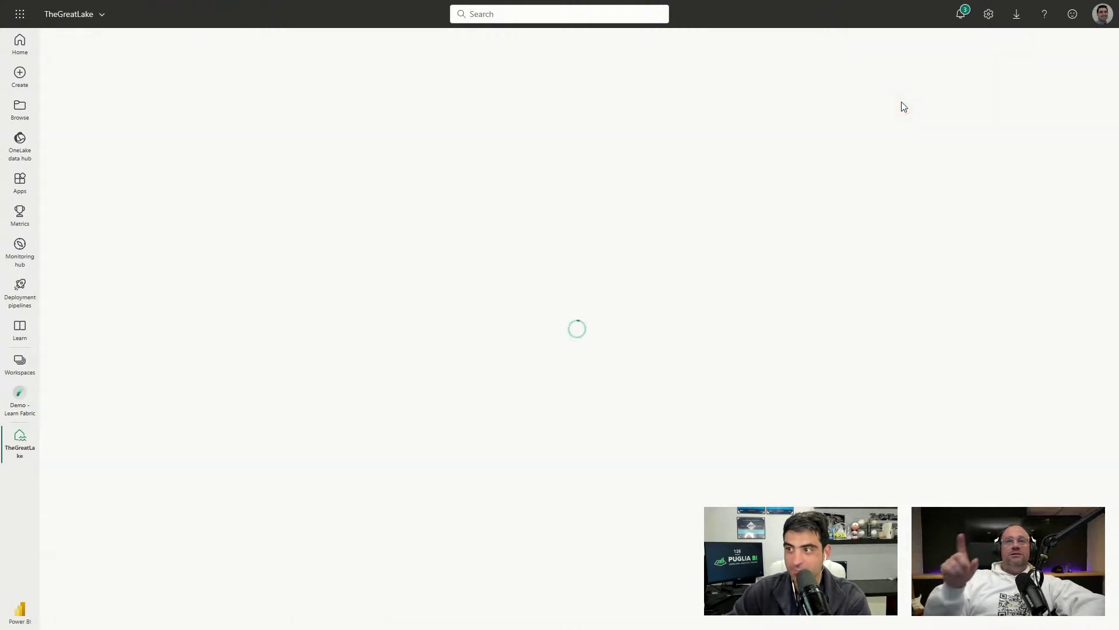
left_click(19, 396)
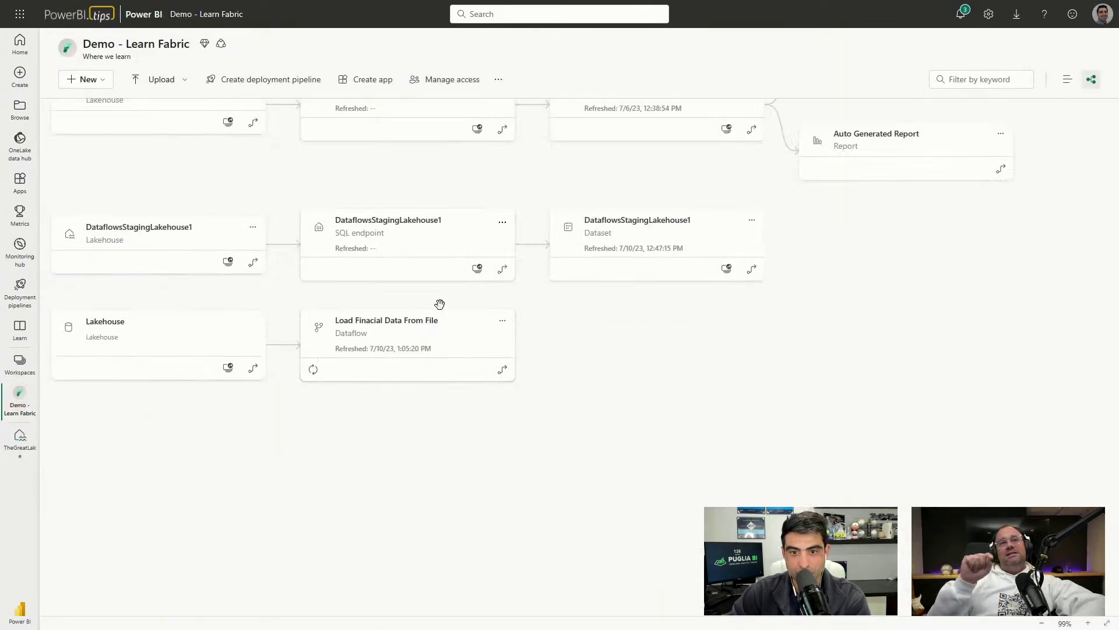
- Open TheGreatLake dataset's full details page from its lineage card
left_click(587, 277)
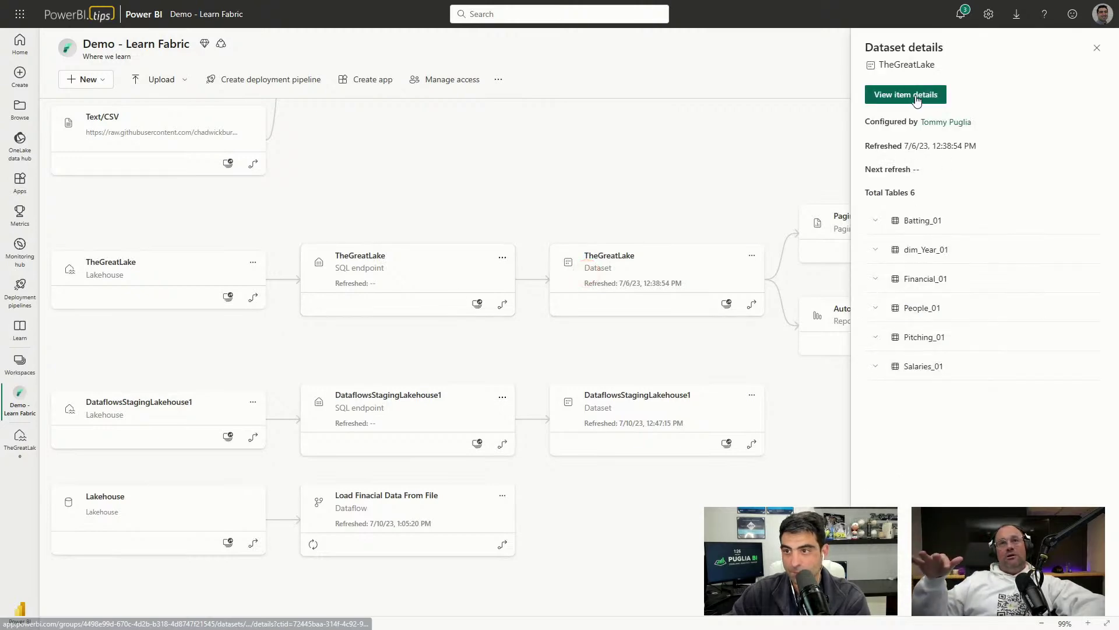
left_click(913, 94)
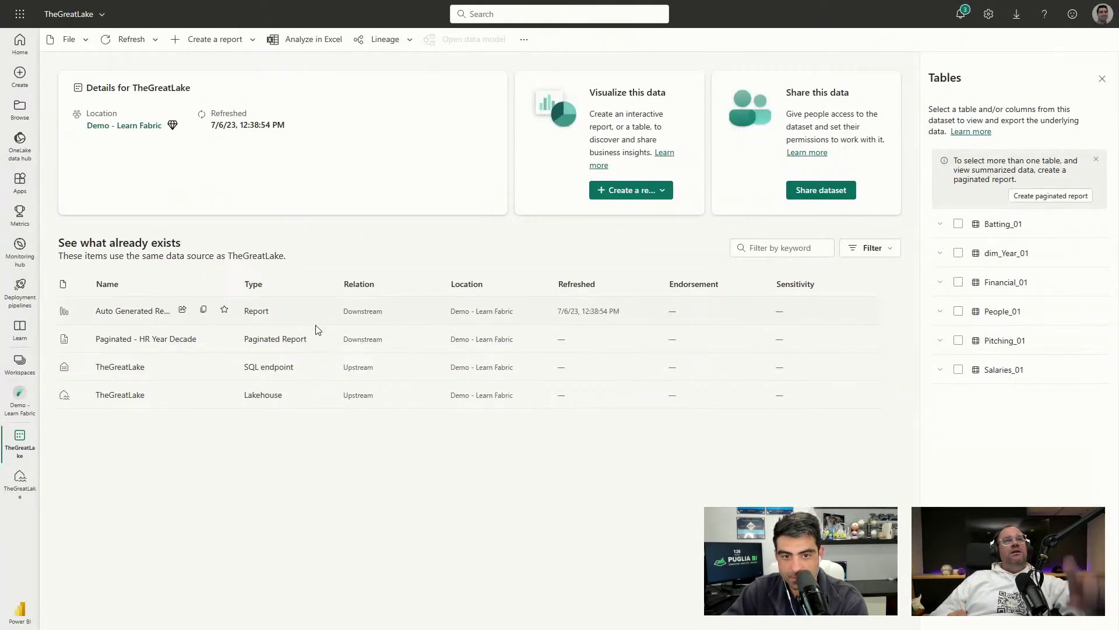
- Run impact analysis on TheGreatLake dataset and expand its impacted reports
left_click(382, 39)
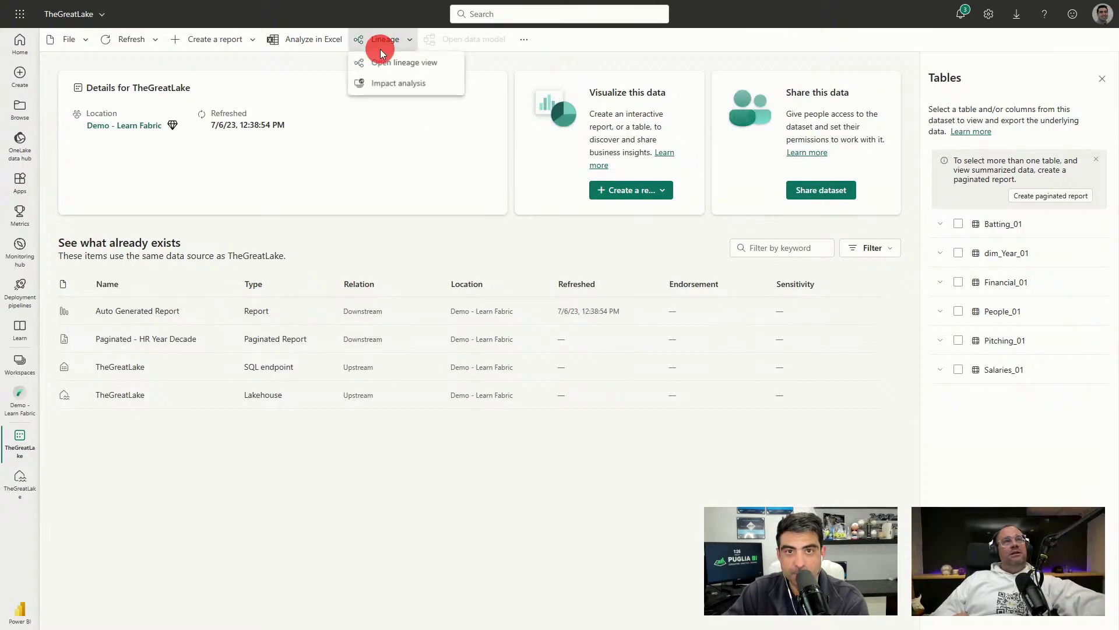
left_click(391, 85)
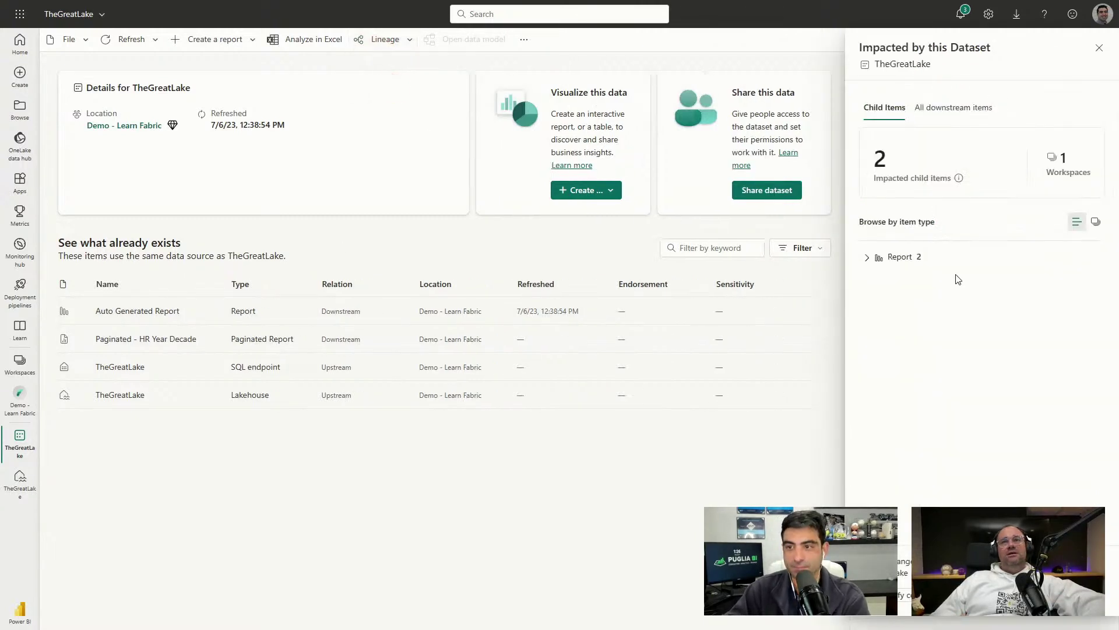
left_click(873, 258)
left_click(874, 258)
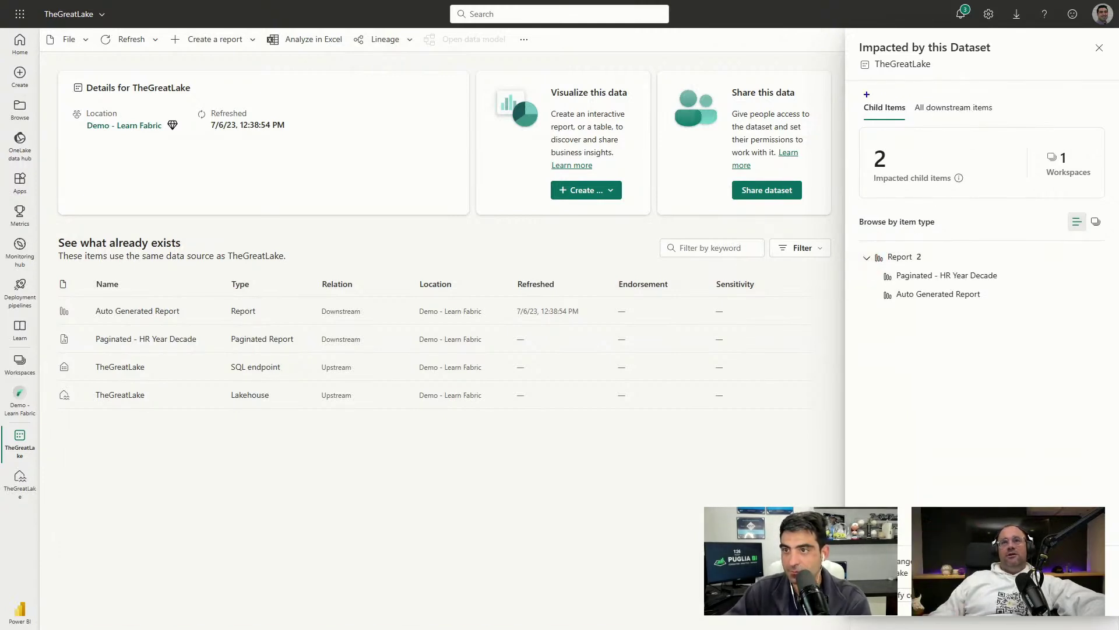
- Show all downstream items, listing Paginated - HR Year Decade and Auto Generated Report
mouse_move(850, 93)
left_mouse_down()
mouse_move(1020, 277)
mouse_move(1100, 320)
left_mouse_up()
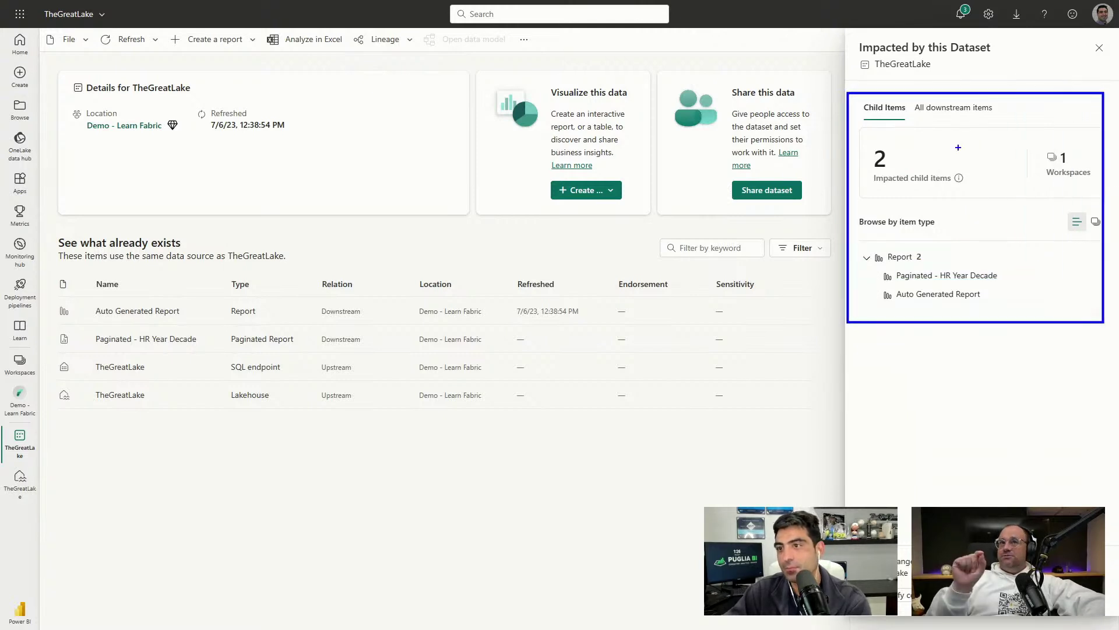
left_click(929, 105)
left_click(867, 261)
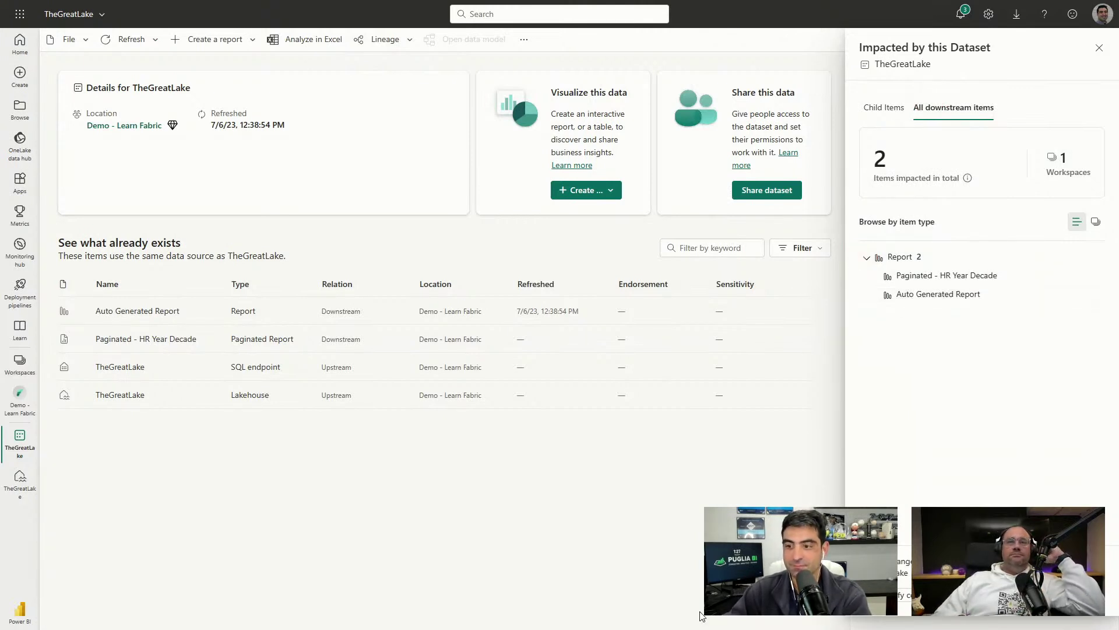
- Close the Impacted by this Dataset panel to return to TheGreatLake details
left_click(1099, 46)
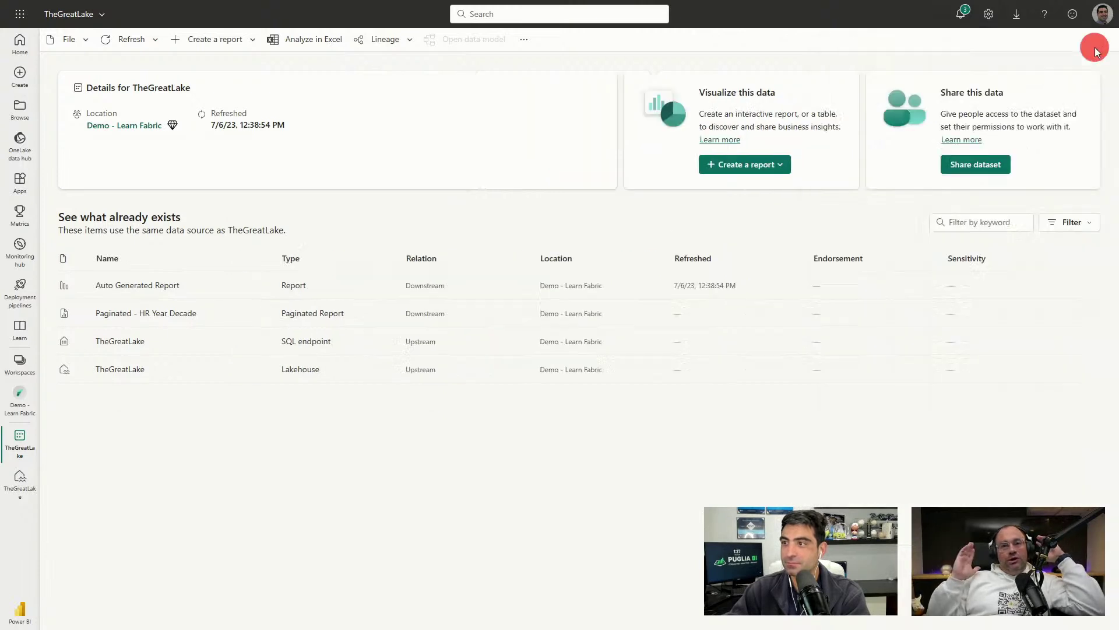